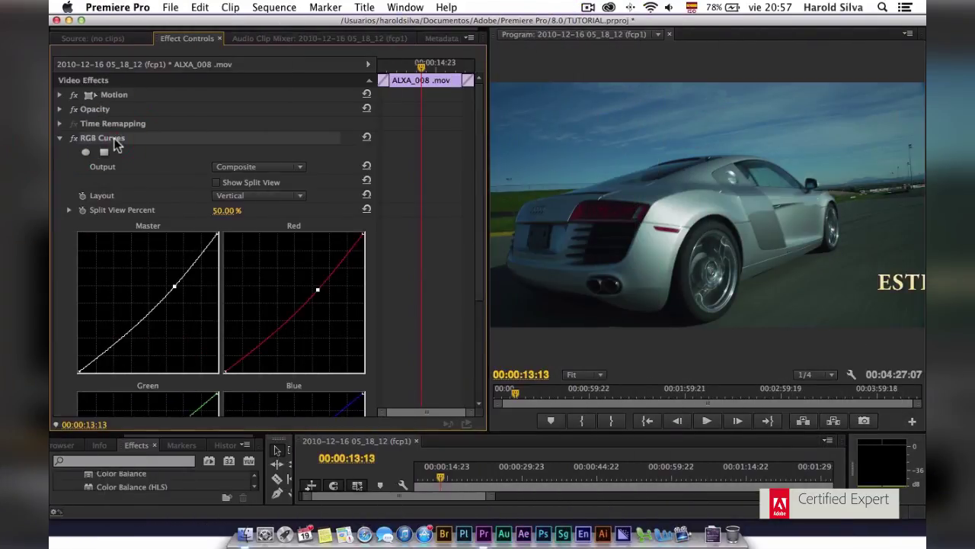
- Delete RGB Curves from ALXA_008.mov and enlarge the timeline so its tracks show
key("Delete")
scroll(212, 480, "down", 3)
scroll(212, 476, "down", 2)
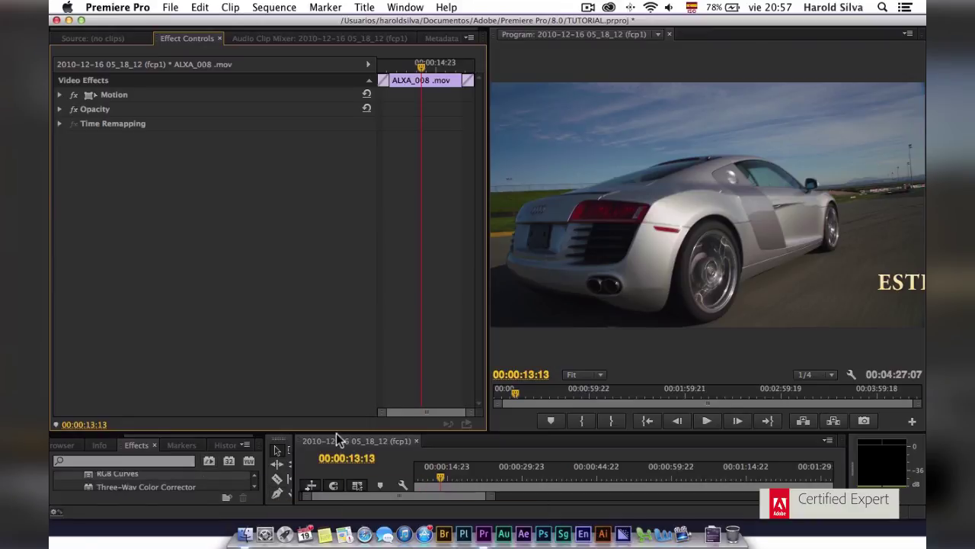
left_click_drag(337, 432, 336, 290)
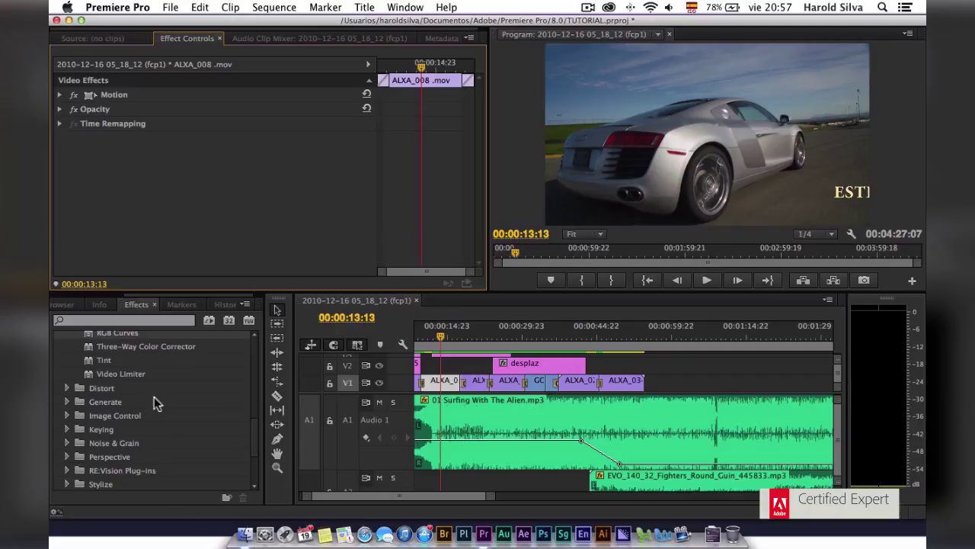
left_click(67, 388)
- Apply Lens Distortion from the Distort folder to the ALXA_008 clip on V1
scroll(204, 437, "down", 1)
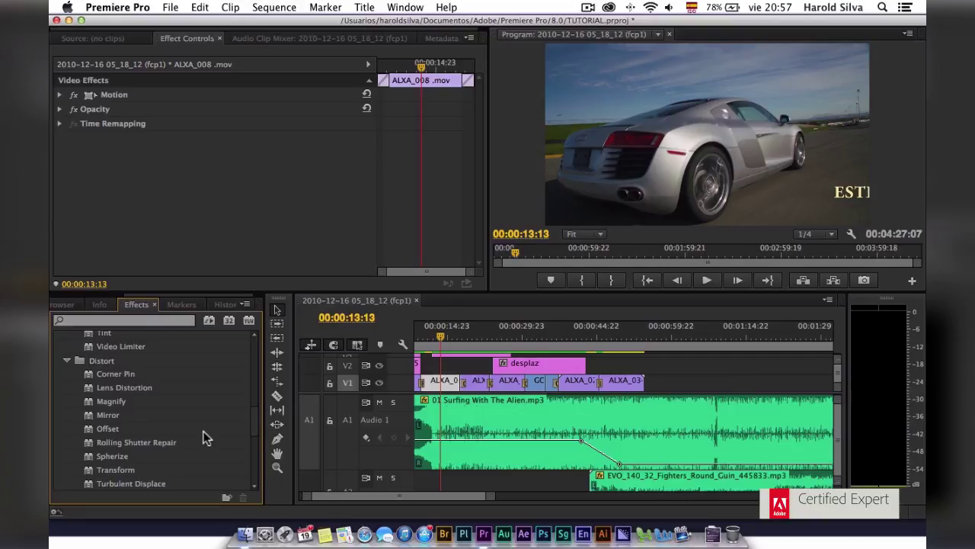
left_click_drag(137, 388, 549, 385)
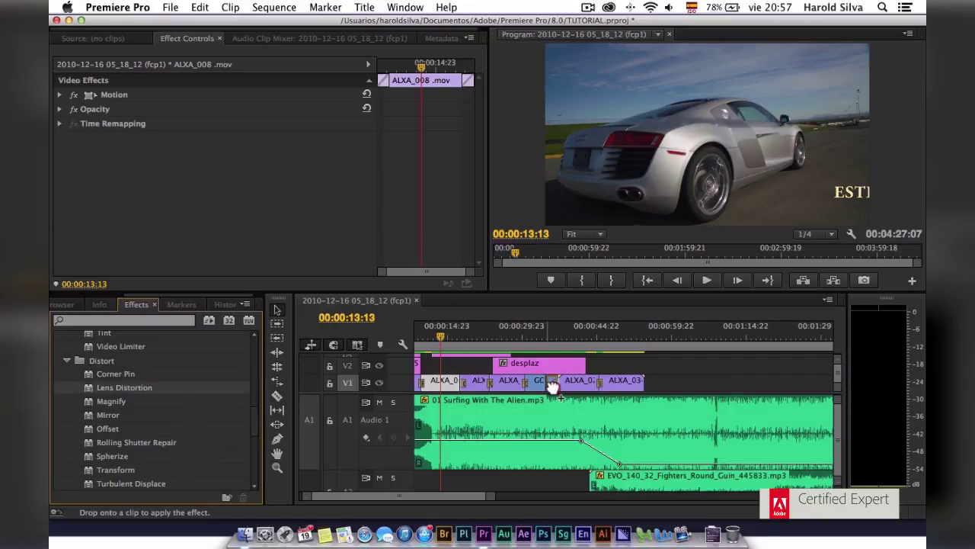
left_click_drag(548, 384, 447, 385)
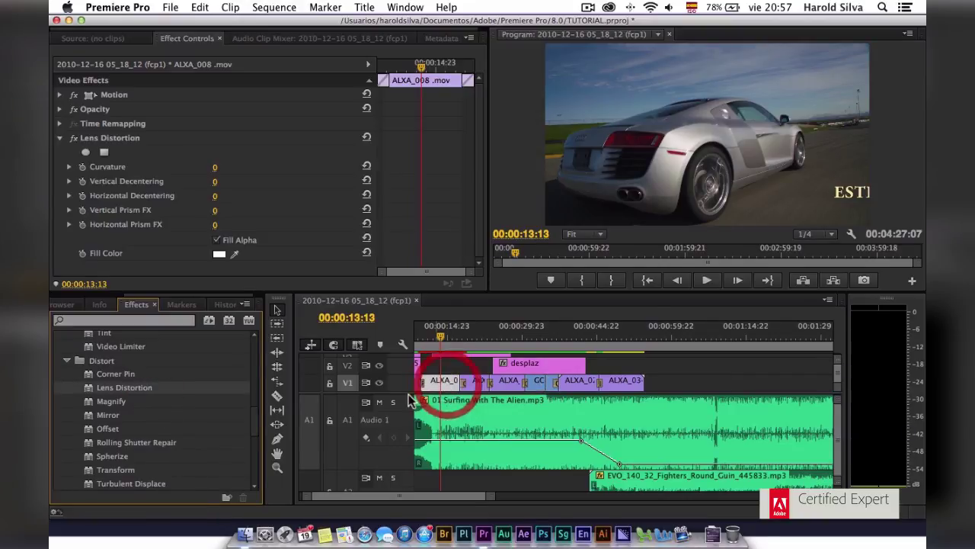
- Set Lens Distortion Vertical Decentering to -2 and settle Curvature at 10 after trying 20
left_click(213, 169)
mouse_move(217, 167)
left_mouse_down()
mouse_move(239, 167)
mouse_move(226, 167)
left_mouse_up()
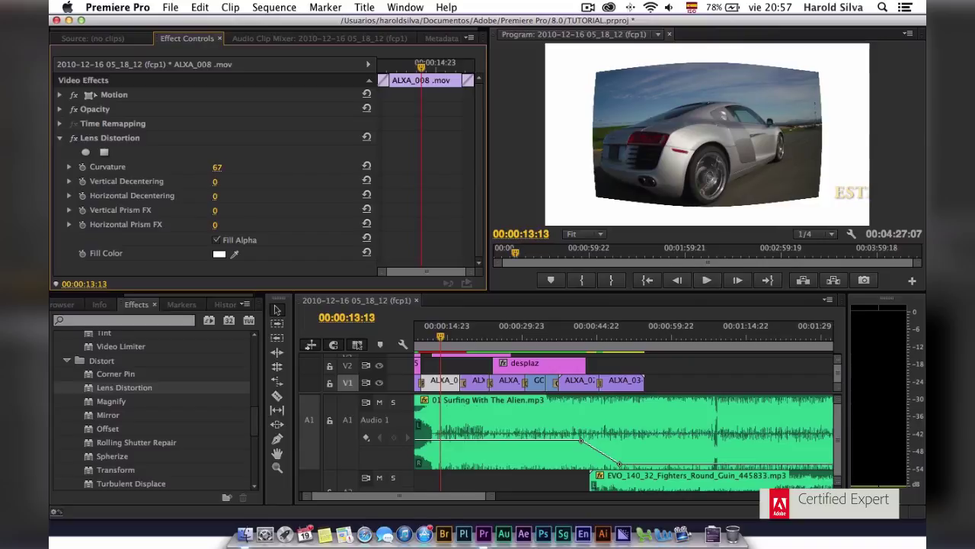
left_click_drag(215, 181, 209, 166)
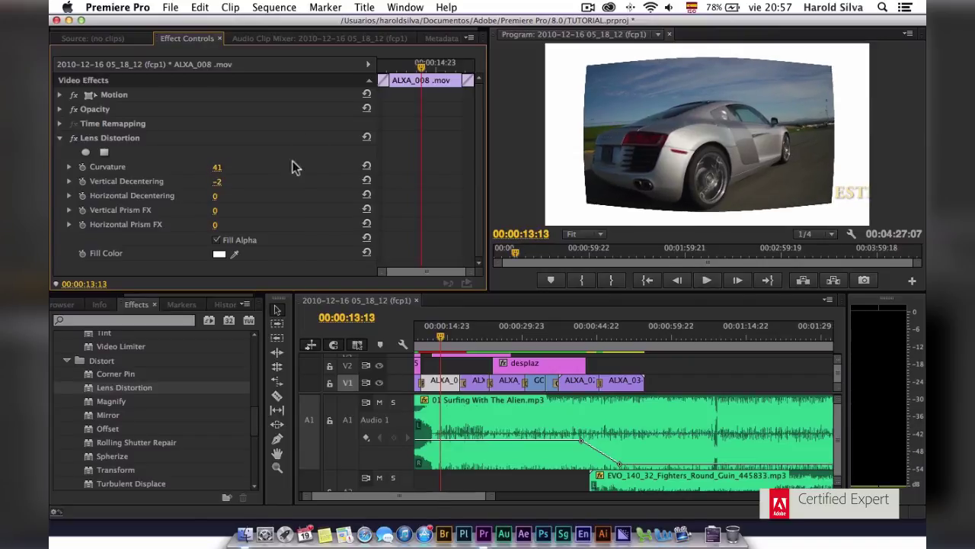
left_click(217, 167)
type("20")
key("Return")
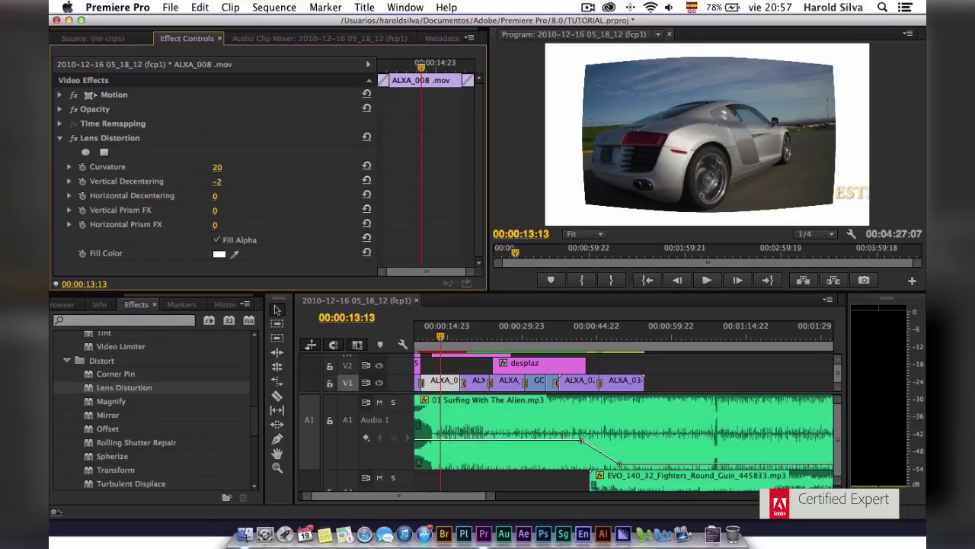
left_click(227, 166)
type("1")
key("Return")
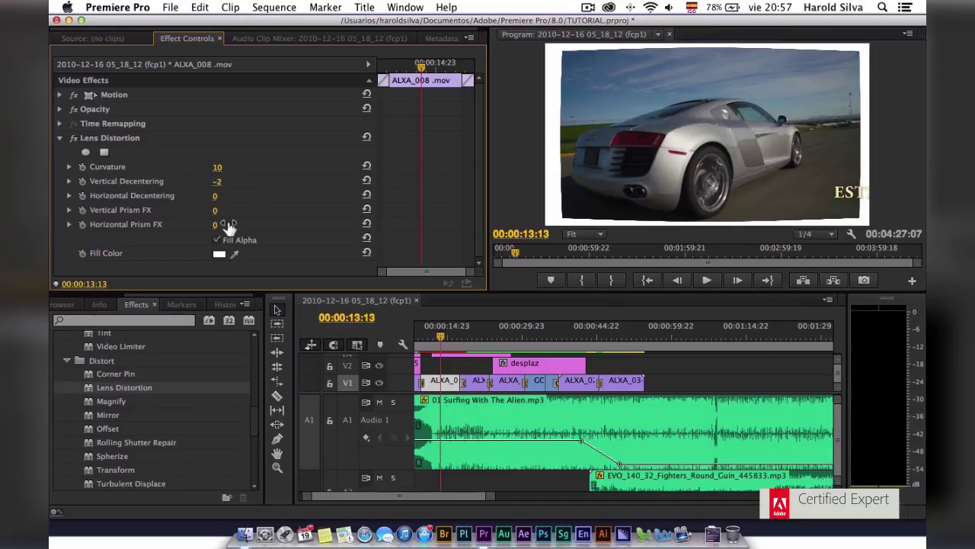
- Try Prism FX values 20 and 24, then delete Lens Distortion from the clip
left_click(227, 209)
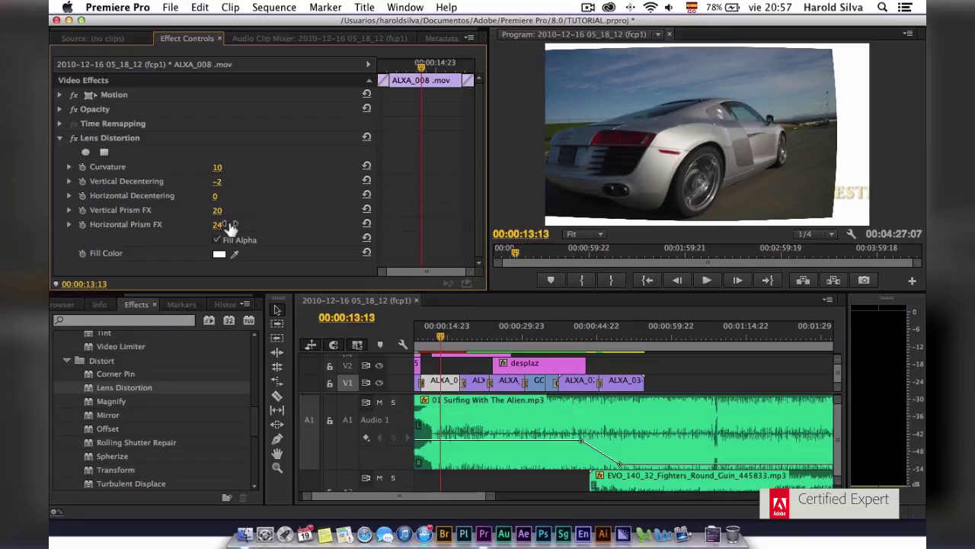
left_click(118, 135)
key("Delete")
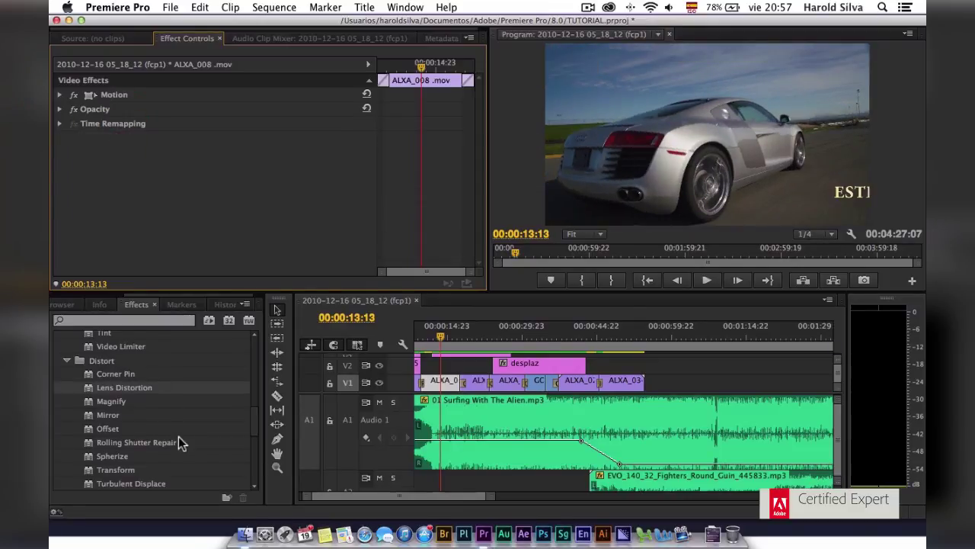
- Apply the Grid effect from the Generate folder to the first V1 clip
scroll(181, 444, "down", 2)
scroll(181, 443, "down", 1)
scroll(181, 443, "down", 2)
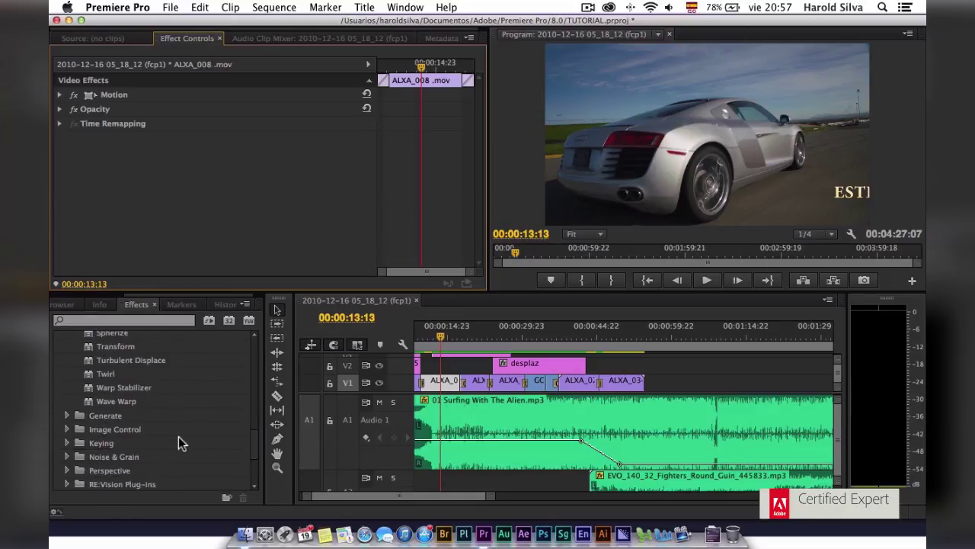
left_click(67, 415)
scroll(161, 414, "down", 3)
scroll(162, 415, "up", 1)
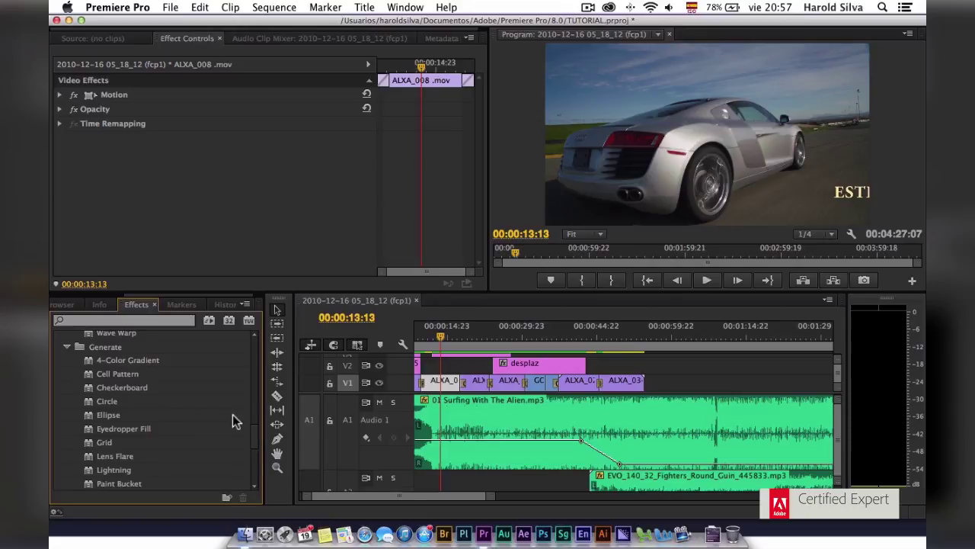
left_click_drag(110, 440, 499, 351)
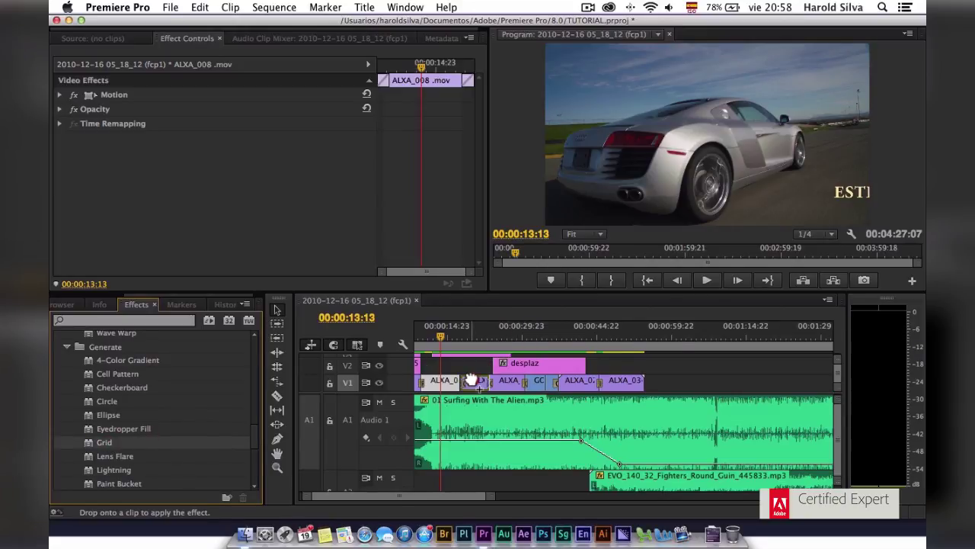
left_click_drag(499, 351, 454, 386)
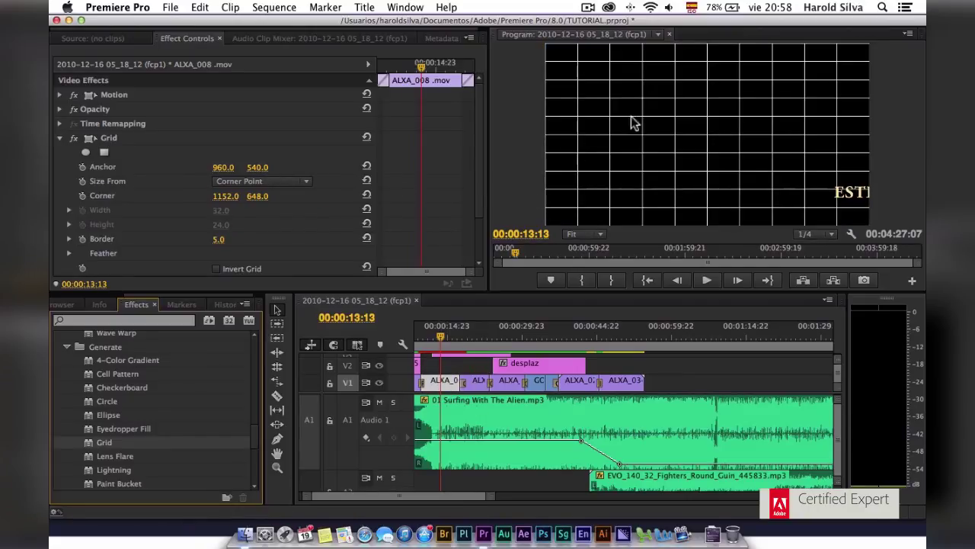
- Try Grid Size From Width and Width & Height, then return it to Corner Point
left_click(304, 182)
left_click(298, 213)
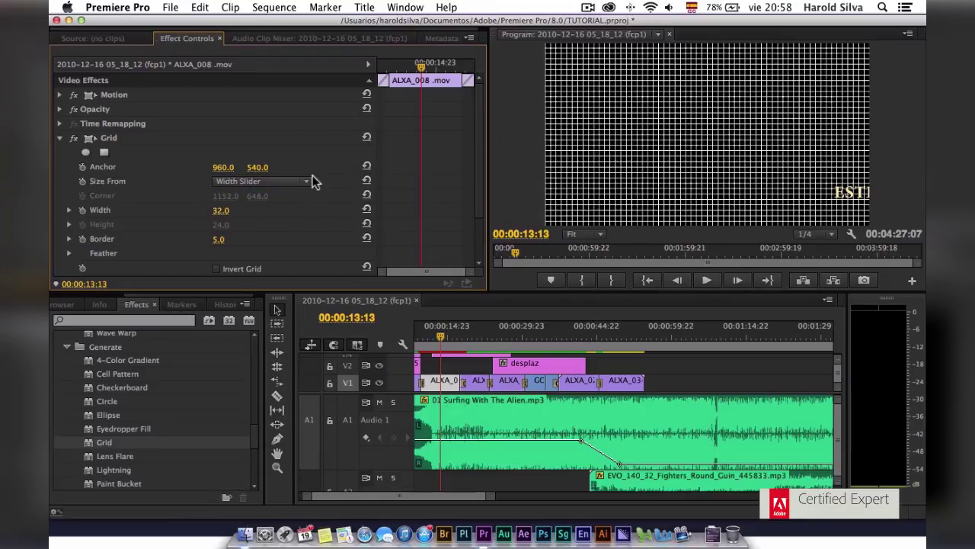
left_click(307, 181)
left_click(300, 217)
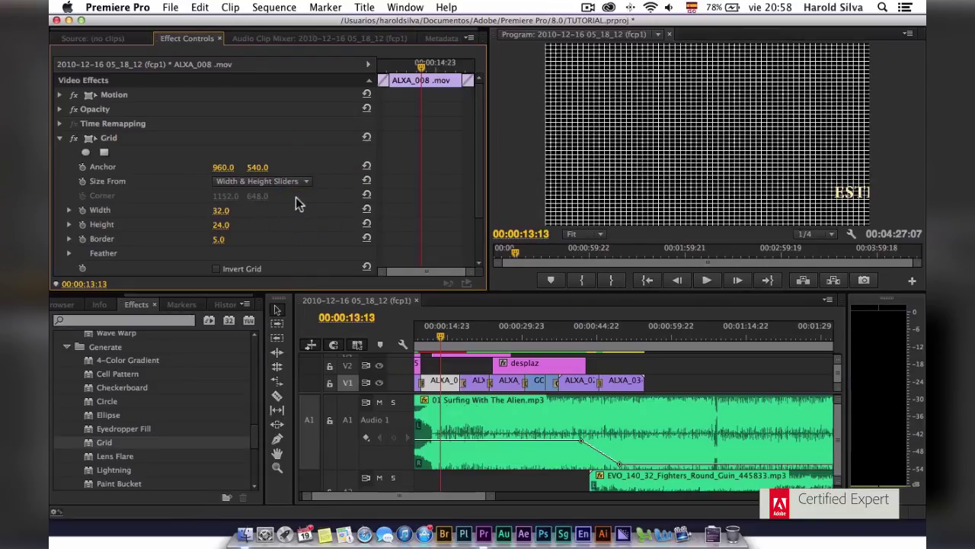
left_click(302, 184)
left_click(297, 191)
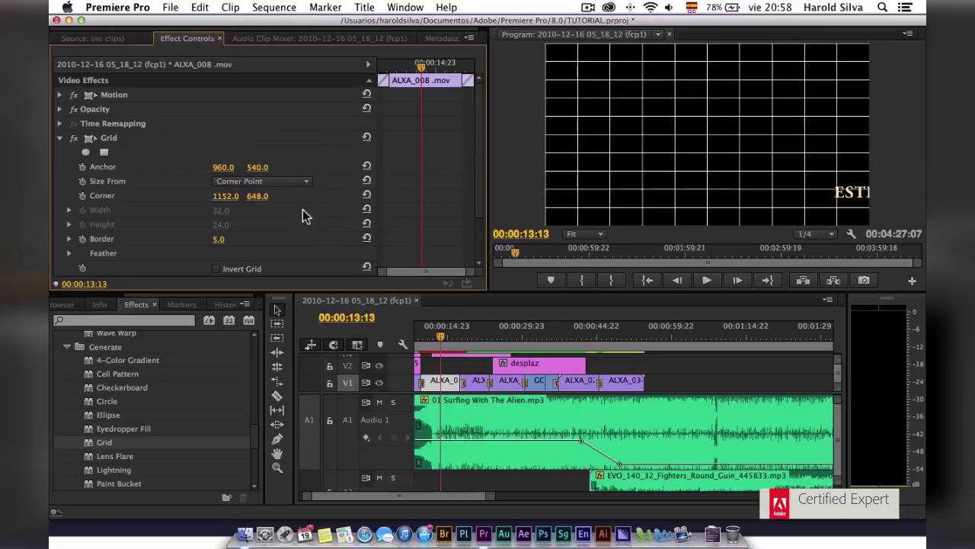
scroll(302, 216, "down", 1)
scroll(303, 216, "down", 1)
scroll(302, 216, "down", 2)
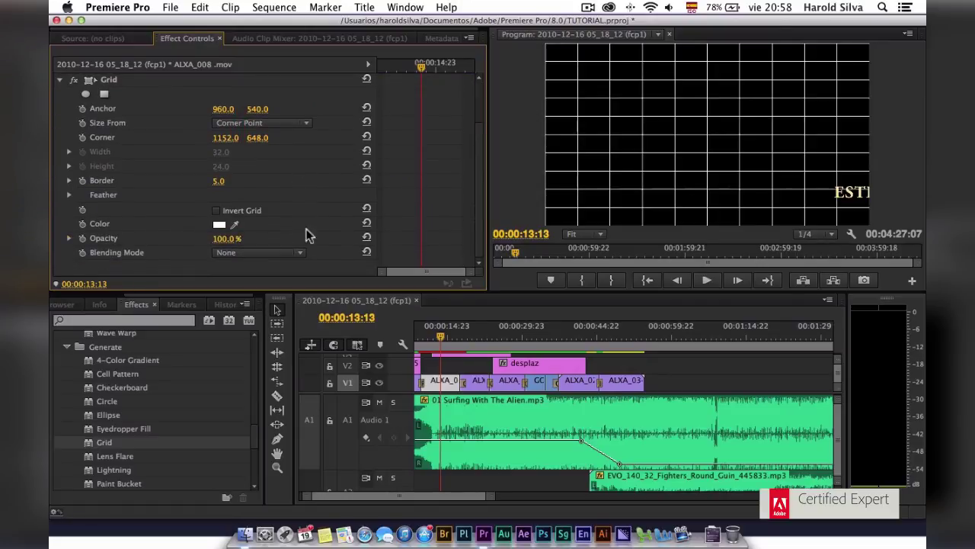
left_click(302, 253)
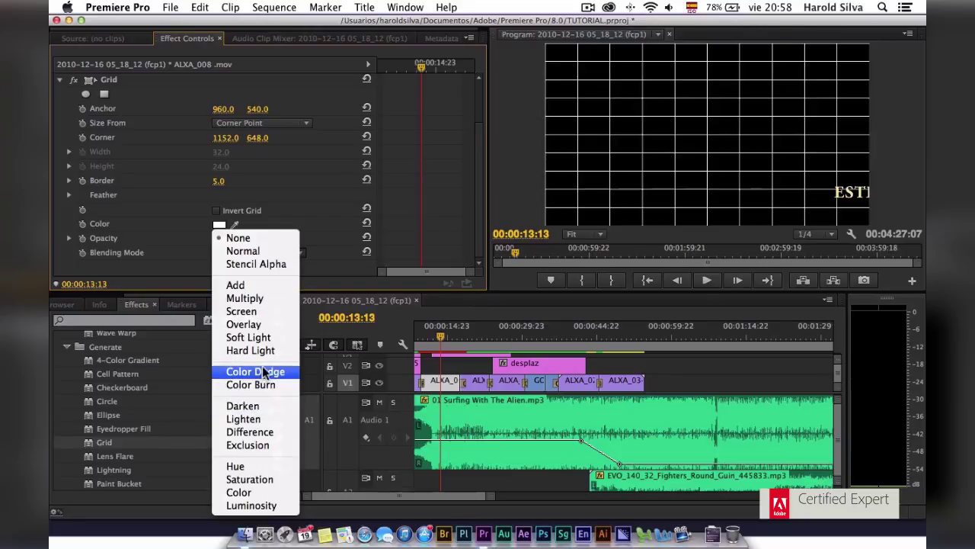
- Set Grid blending to Screen and move its corner to X 1179, Y 729
left_click(271, 311)
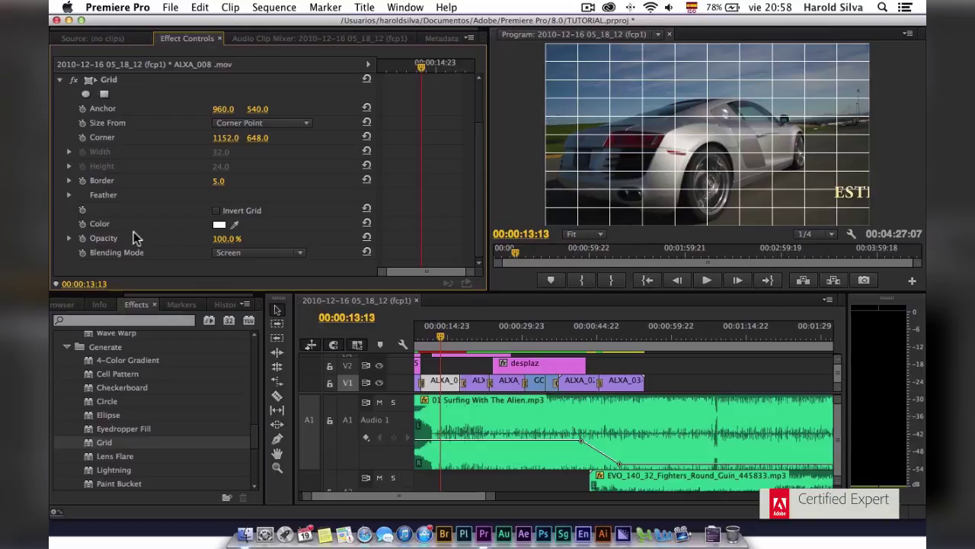
left_click_drag(258, 138, 260, 131)
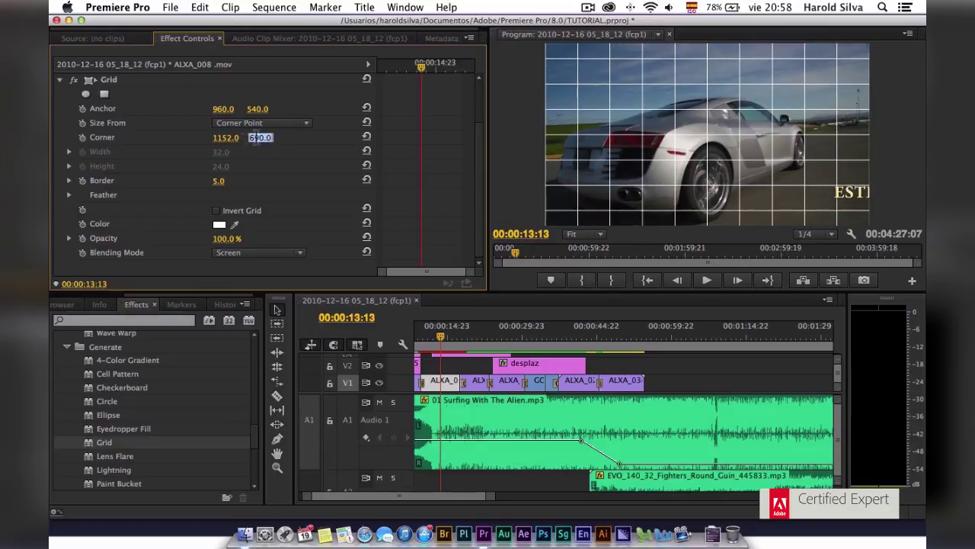
type("729")
key("Return")
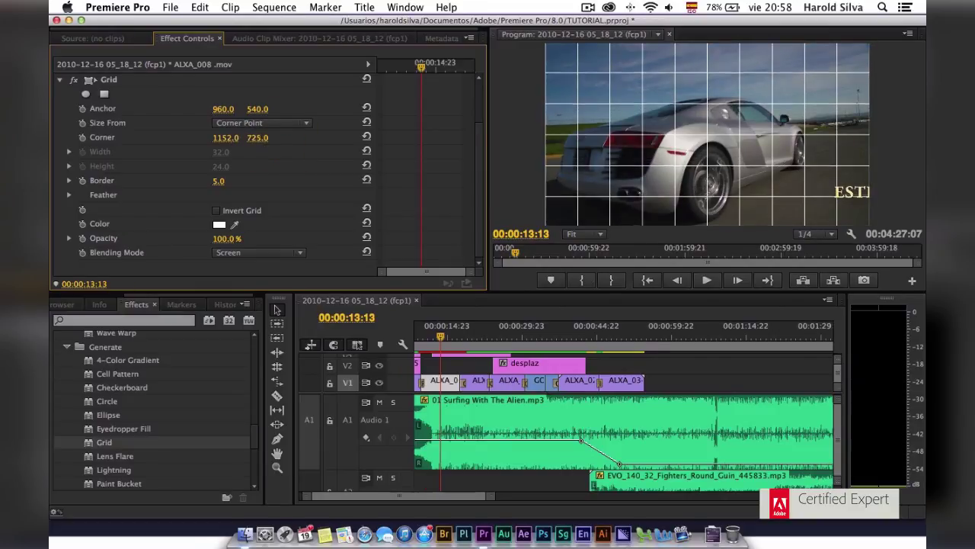
left_click_drag(225, 138, 230, 138)
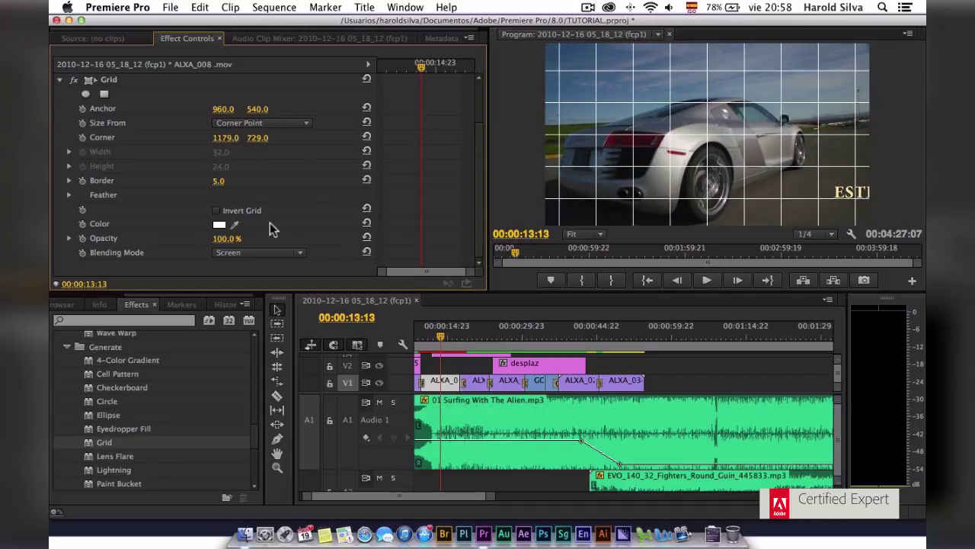
- Colour the grid lines green (569460)
left_click(220, 226)
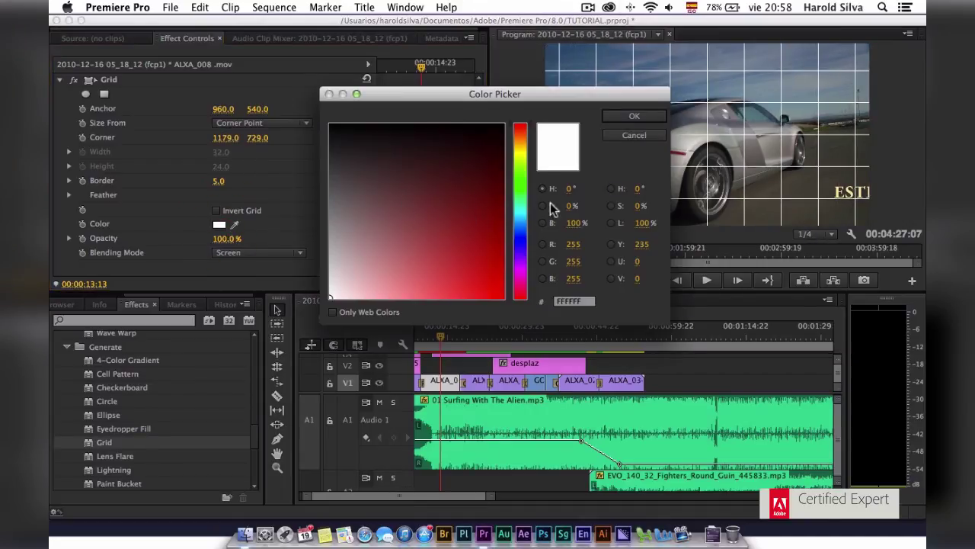
left_click(521, 191)
left_click_drag(383, 224, 402, 224)
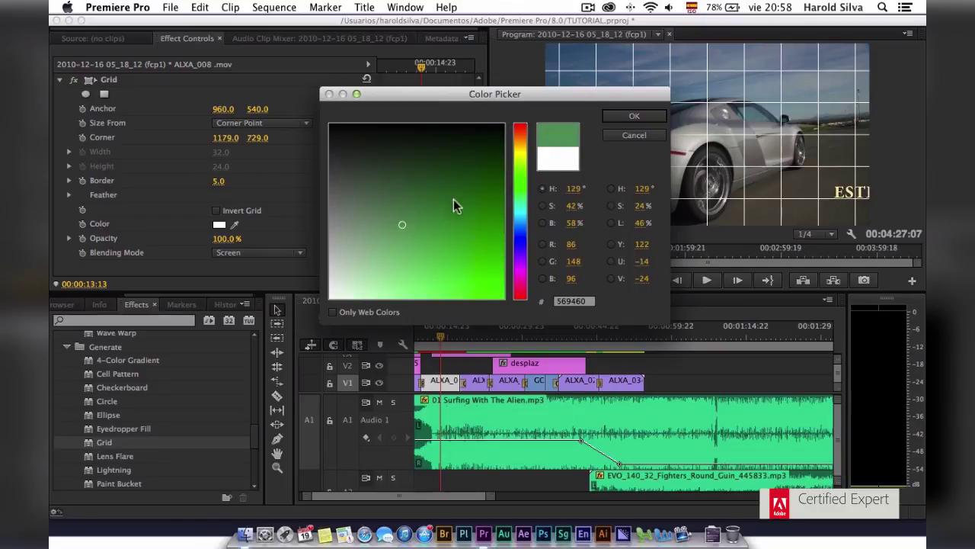
left_click(634, 117)
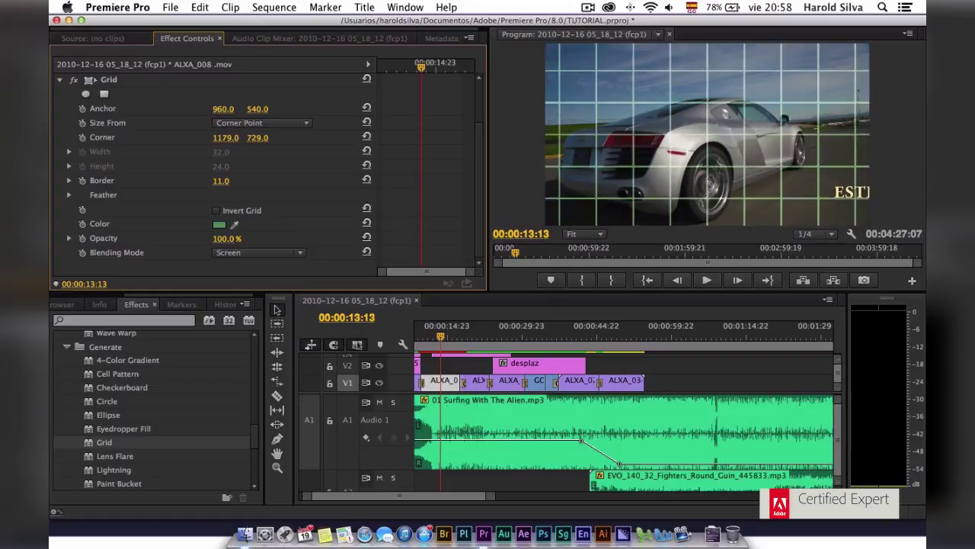
- Set the grid Border to 3, after trying 4 and 2
left_click_drag(239, 183, 232, 190)
left_click(221, 182)
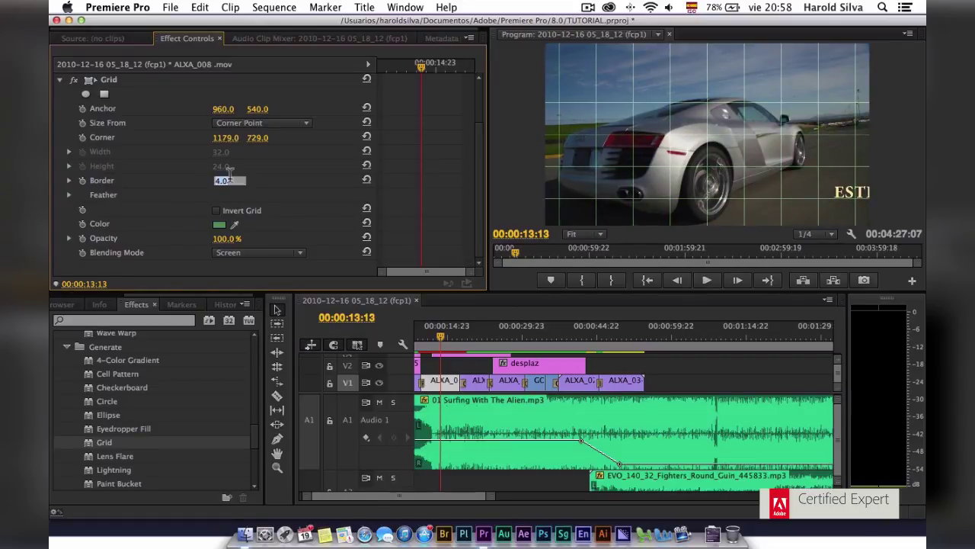
type("2")
left_click(276, 202)
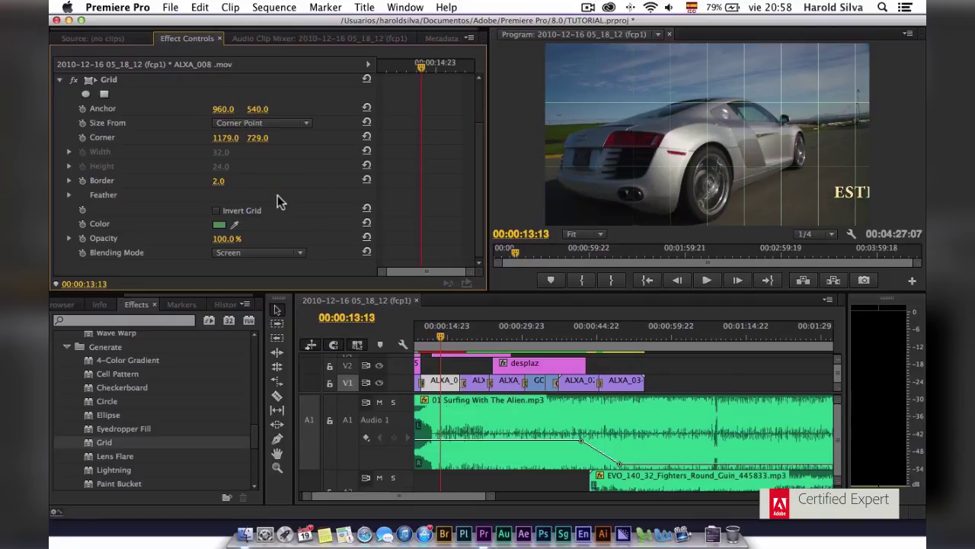
left_click(221, 181)
type("3")
left_click(273, 192)
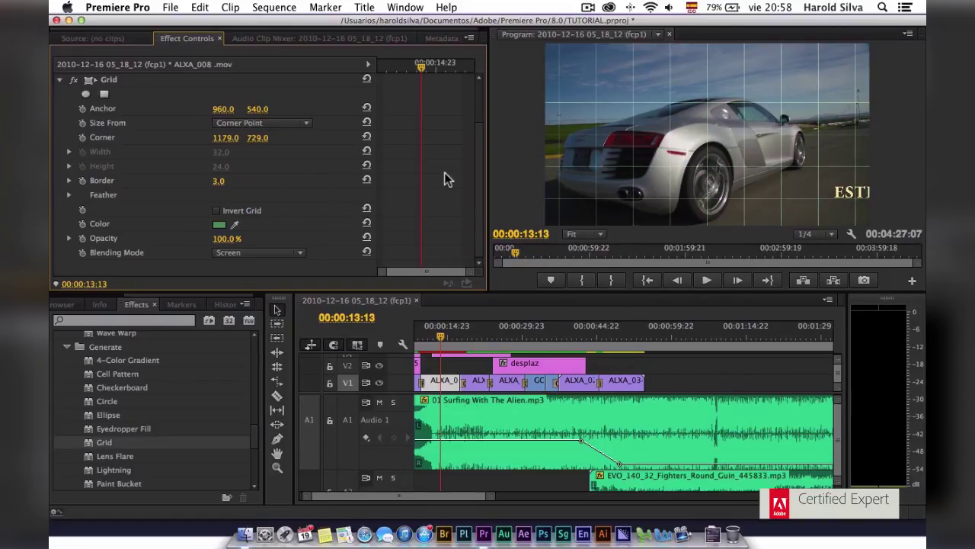
- Toggle the Grid effect off and on several times to compare, then select it
scroll(445, 172, "up", 3)
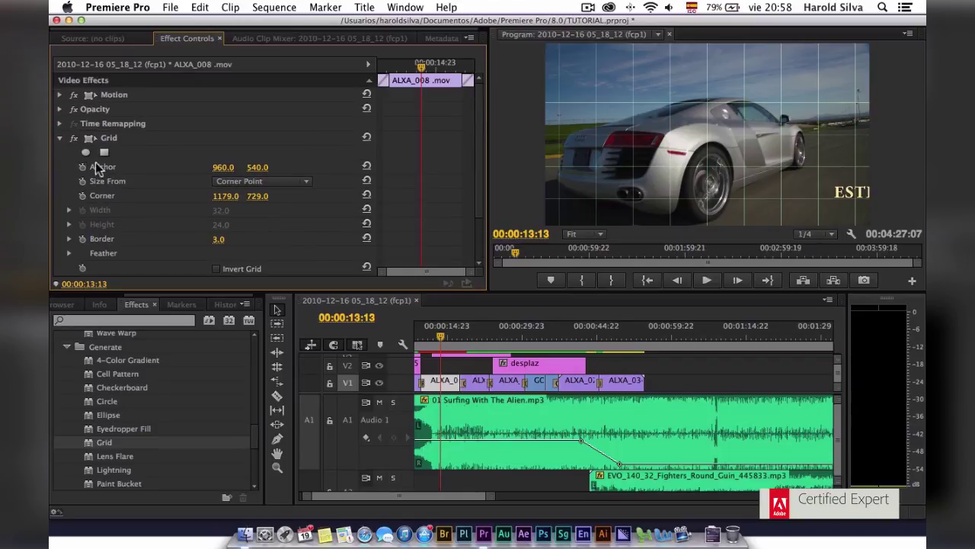
left_click(76, 140)
left_click(76, 140)
left_click(75, 139)
left_click(76, 140)
left_click(75, 140)
left_click(75, 139)
left_click(109, 135)
- Delete the Grid effect from the car clip
key("Delete")
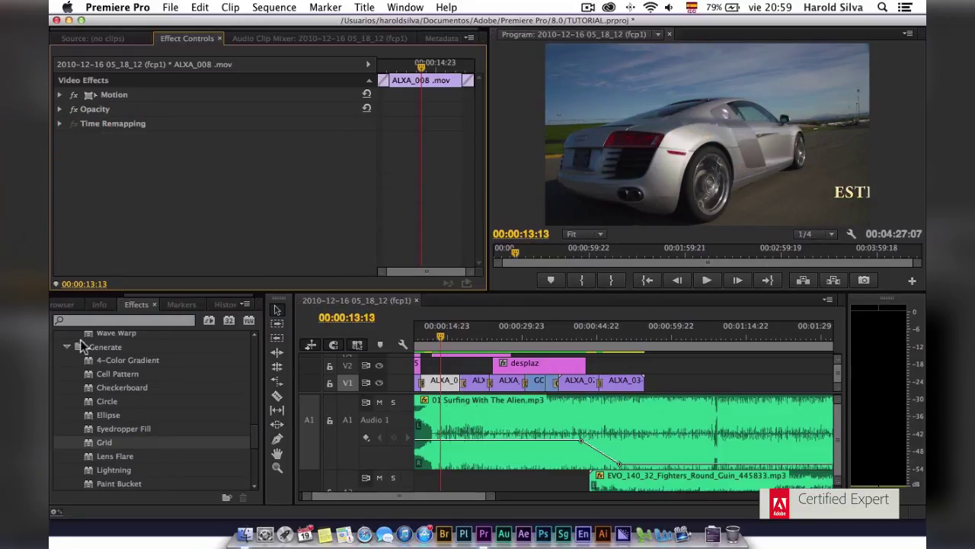
left_click(67, 347)
scroll(162, 412, "down", 3)
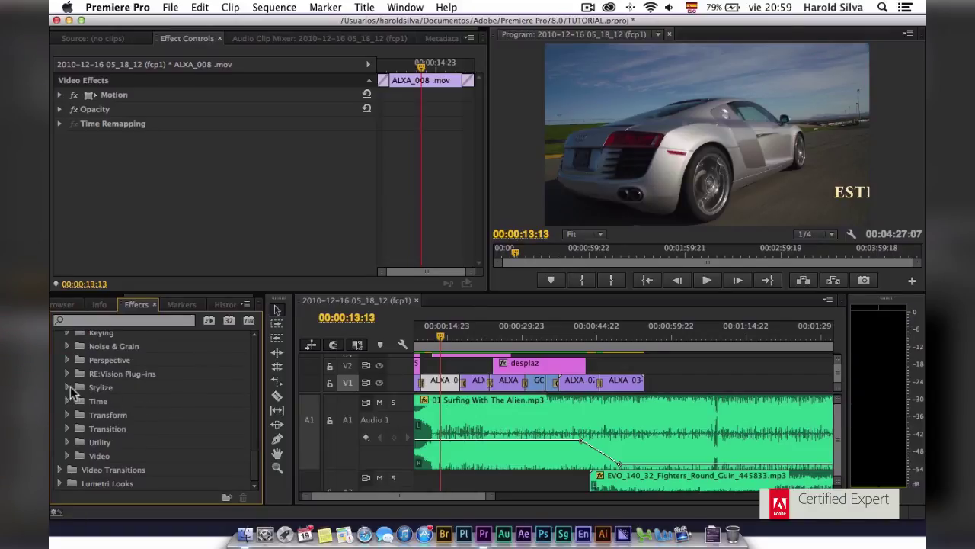
- Apply Stylize > Mosaic to the car clip with Horizontal Blocks 15 and Vertical Blocks 10
left_click(68, 387)
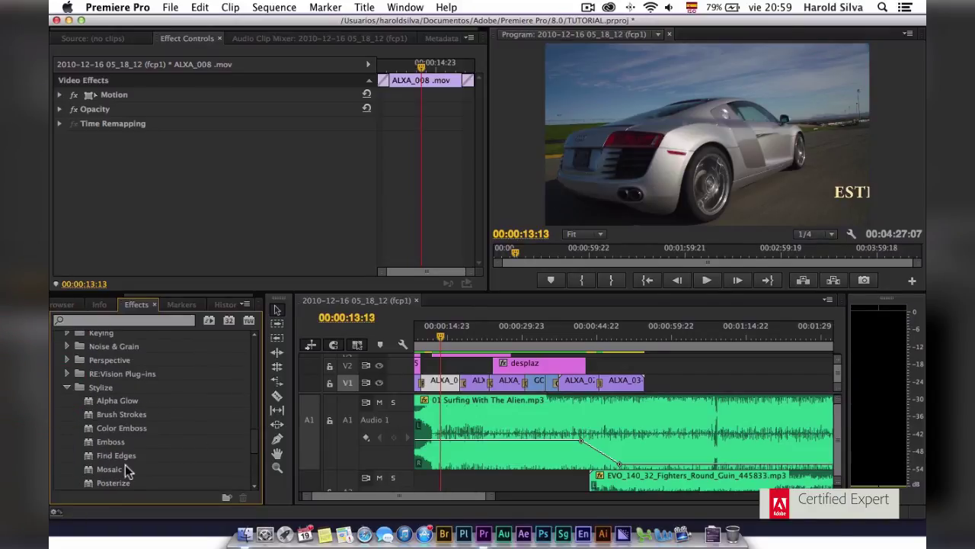
left_click_drag(109, 469, 444, 389)
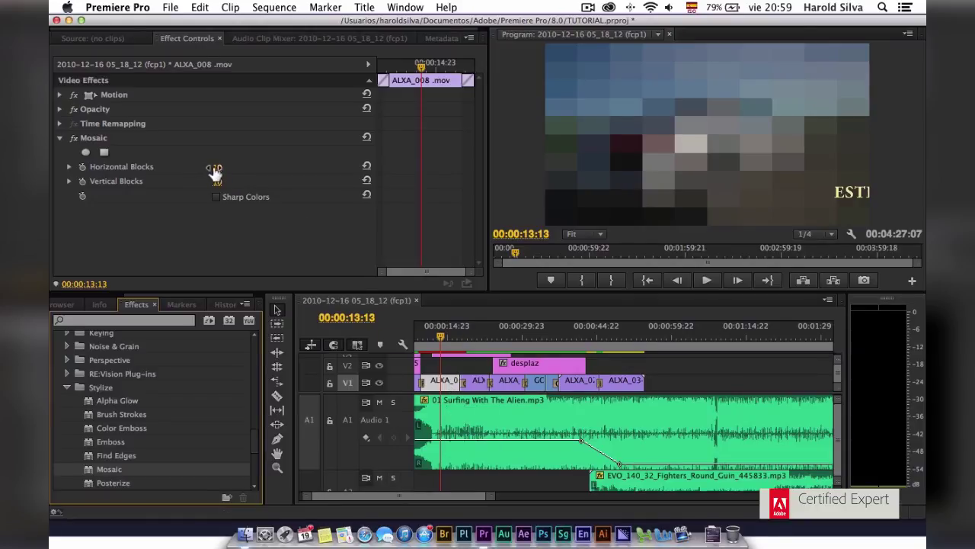
left_click_drag(216, 168, 182, 167)
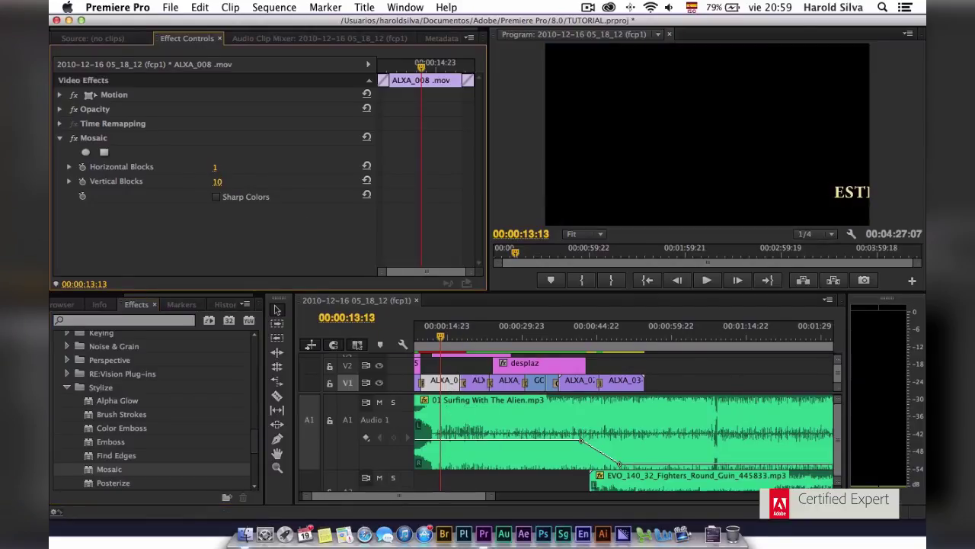
left_click_drag(215, 167, 231, 169)
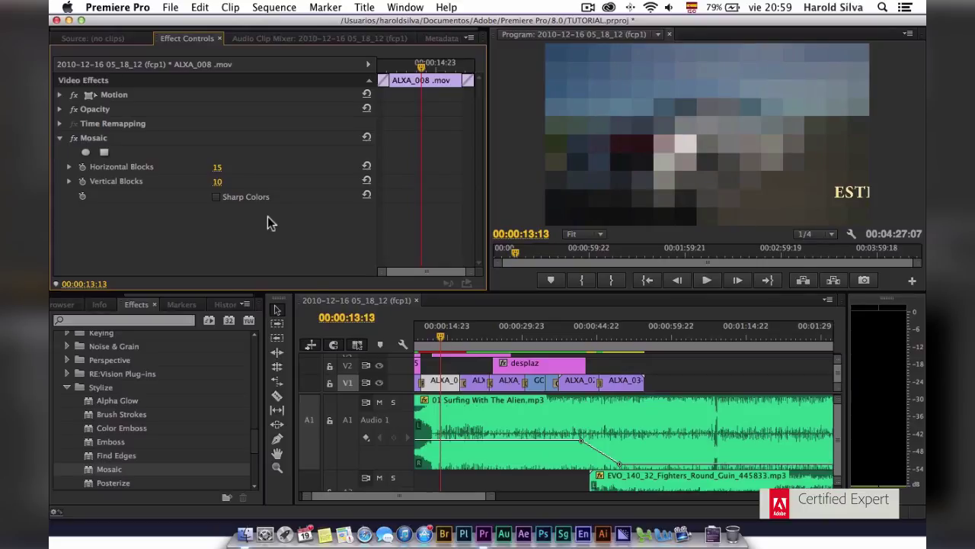
- Add a 4-point mask to Mosaic and reshape it into a small box over the car's rear
left_click(104, 152)
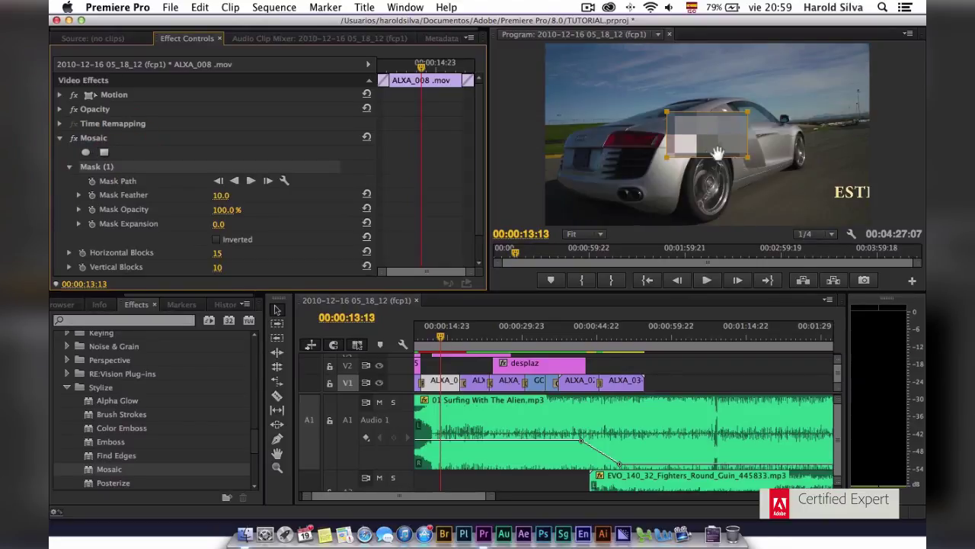
left_click_drag(697, 148, 613, 168)
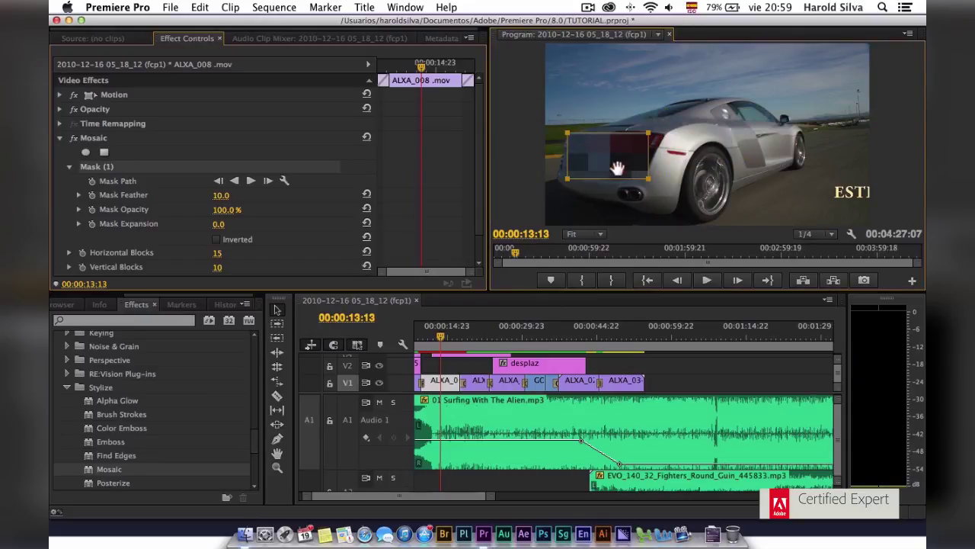
left_click_drag(646, 179, 629, 169)
left_click_drag(646, 135, 614, 151)
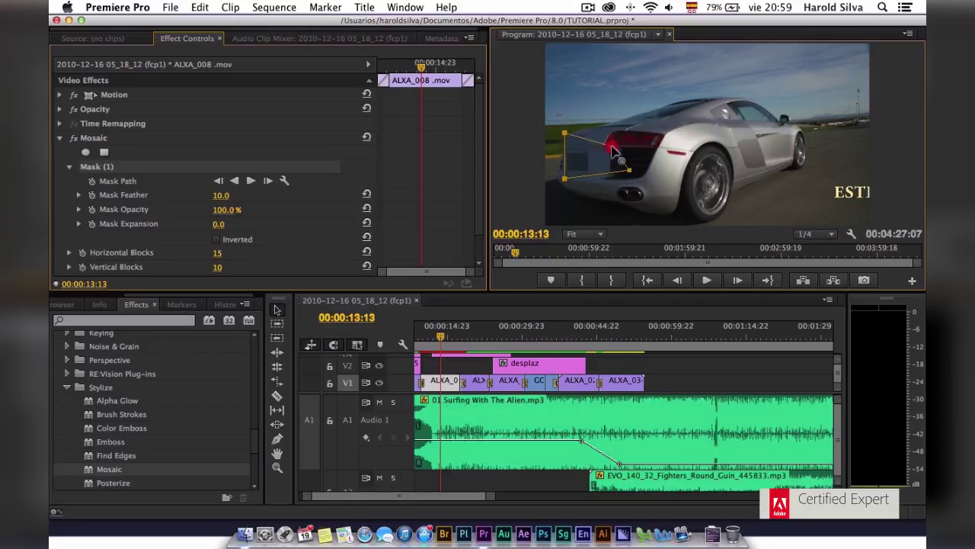
left_click_drag(564, 179, 574, 170)
left_click_drag(565, 134, 574, 145)
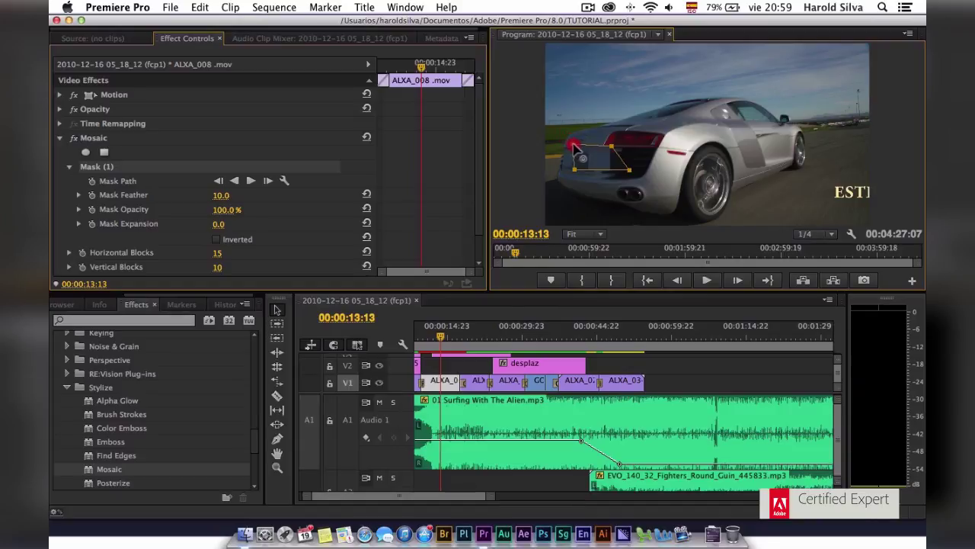
left_click_drag(630, 170, 609, 175)
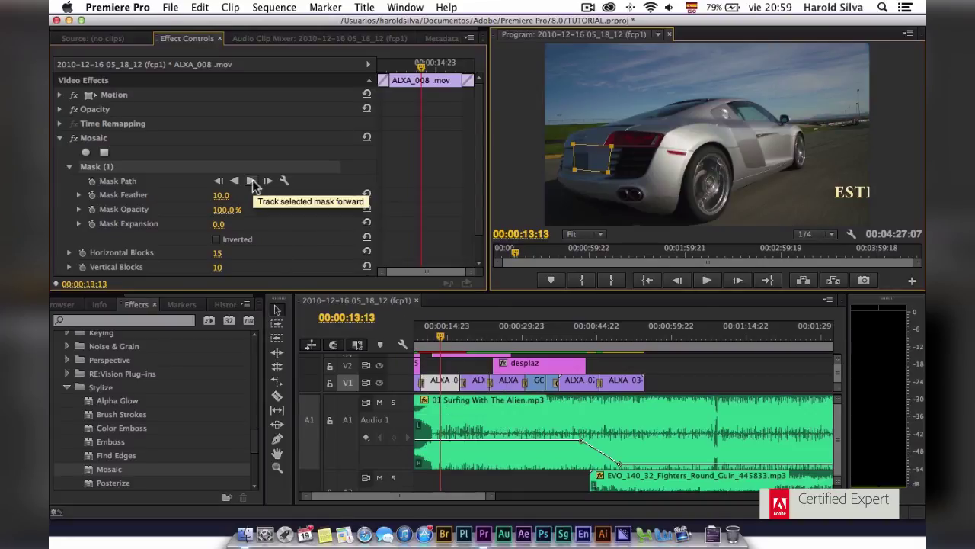
- Track Mask (1) forward, stop partway, and play back from 00:00:11:20 to check it
left_click(252, 181)
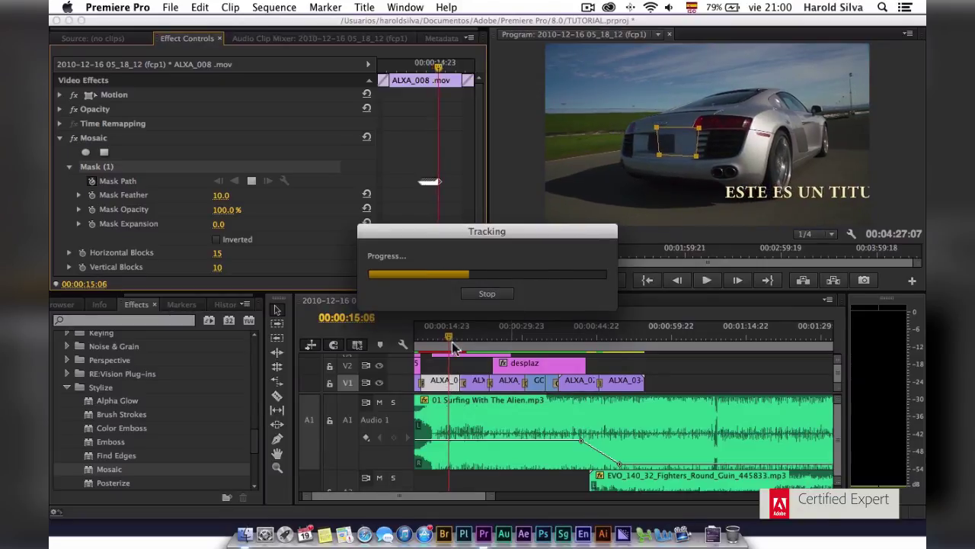
left_click(490, 293)
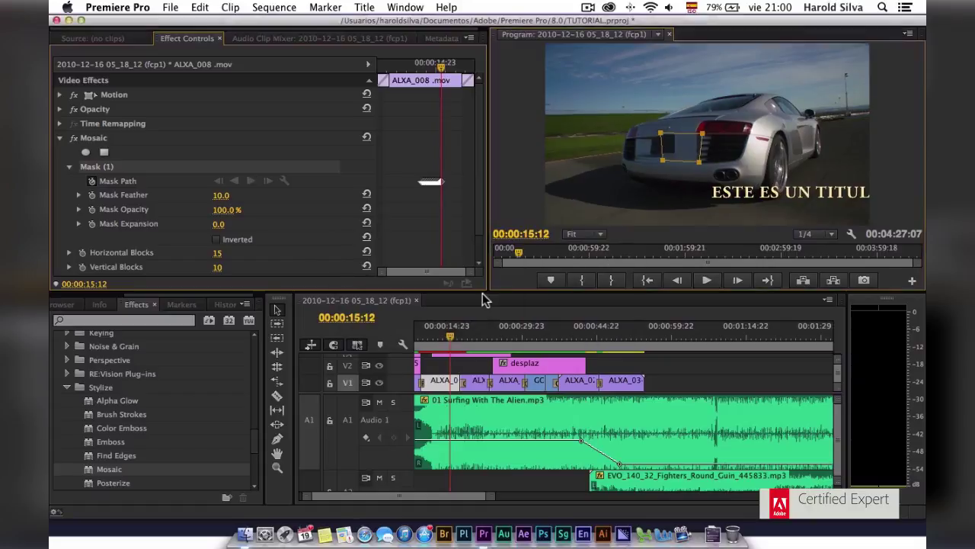
left_click(432, 339)
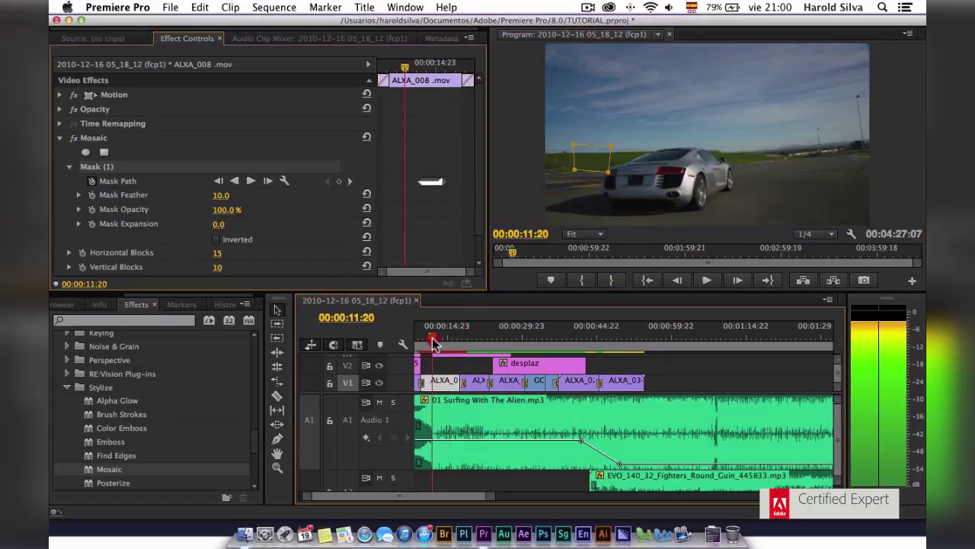
scroll(457, 351, "left", 3)
key("space")
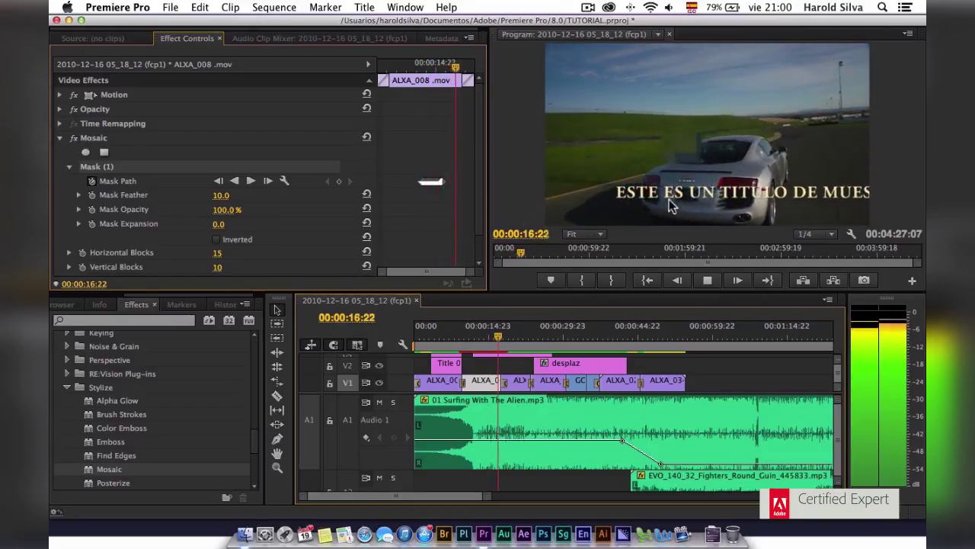
key("space")
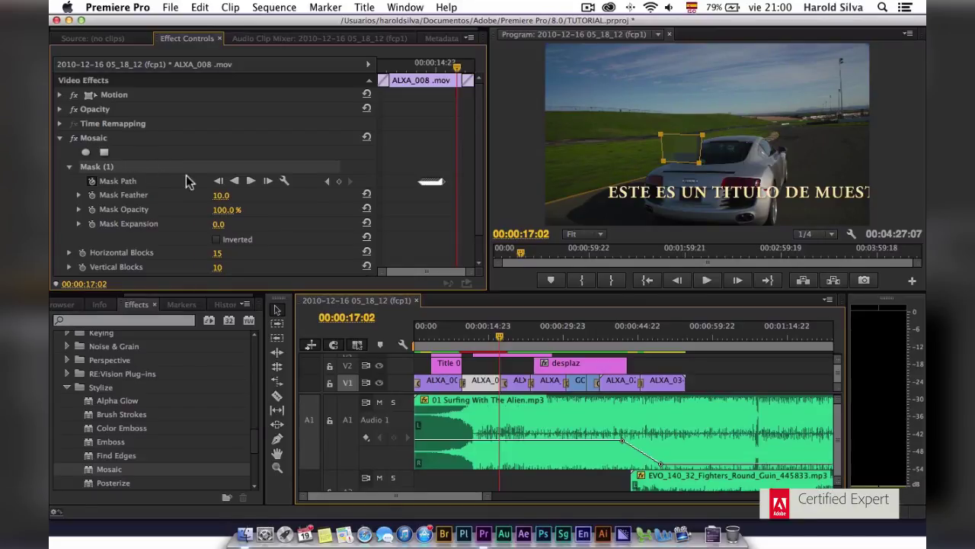
- Delete the Mosaic effect and its tracked mask from ALXA_008.mov
left_click(102, 140)
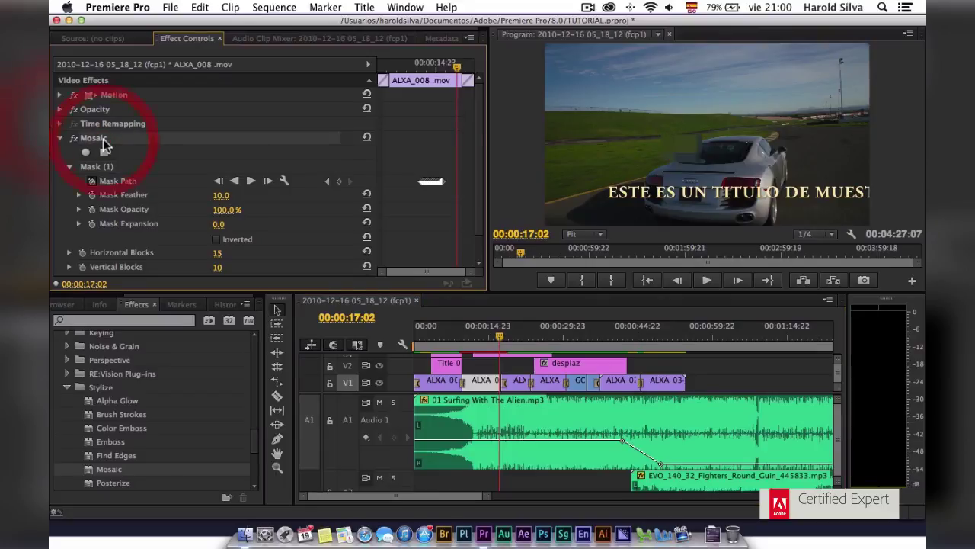
key("Delete")
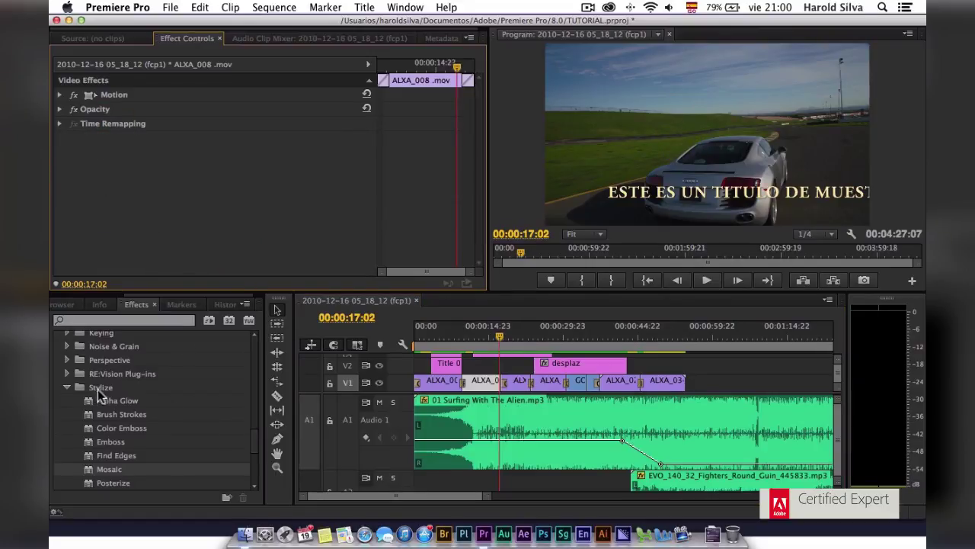
left_click(66, 387)
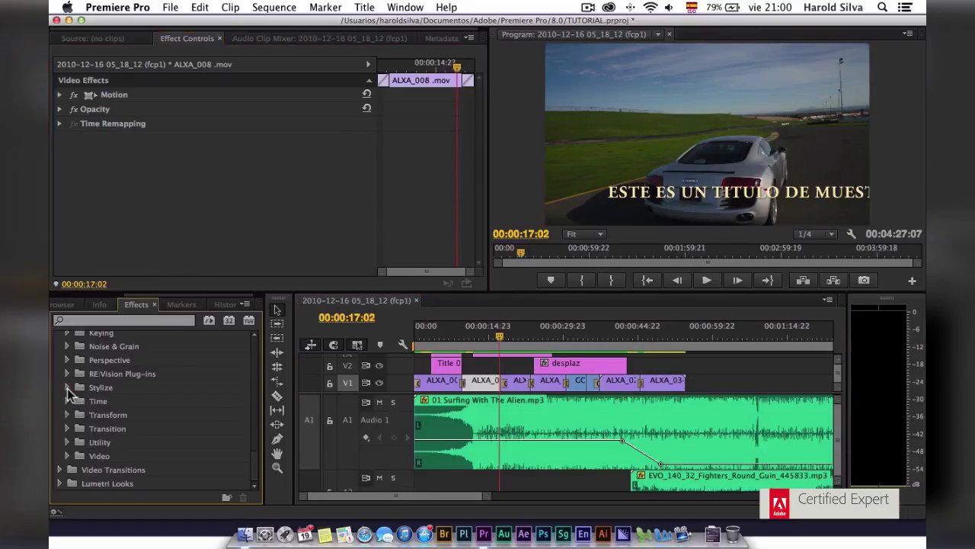
- Apply Cineon Converter from the Utility folder to the car clip on V1
left_click(66, 442)
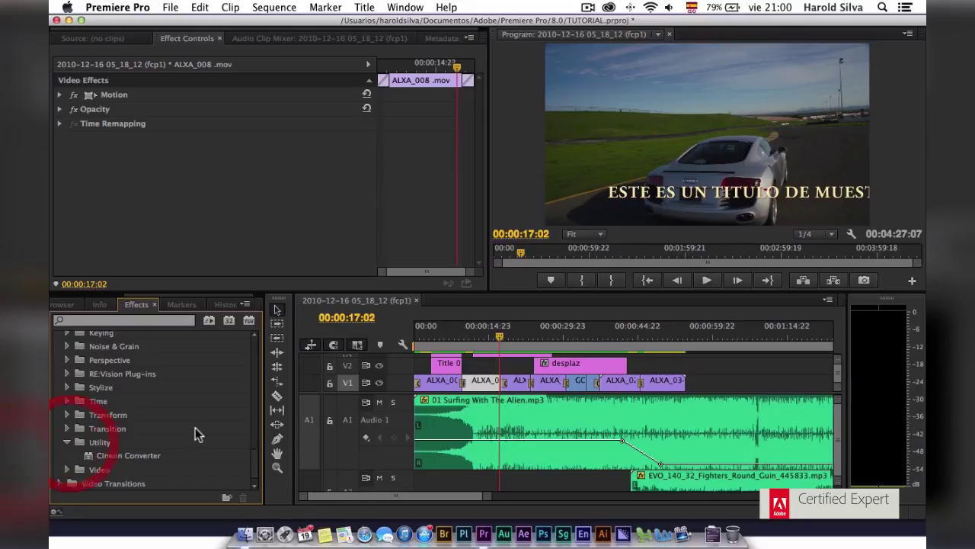
left_click_drag(118, 457, 479, 381)
left_click(483, 339)
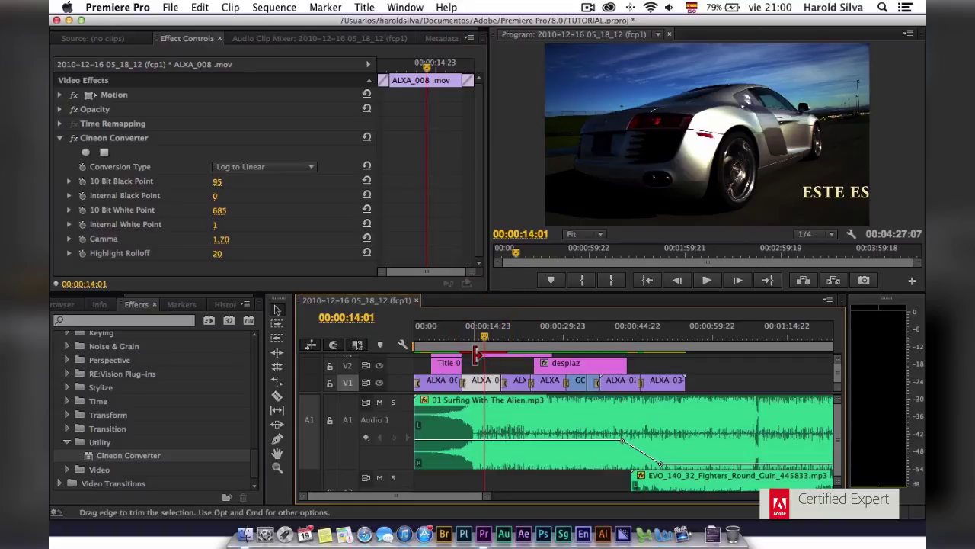
- Set Cineon Converter Black Point to 3, White Point to 561 and Gamma to 1.40
left_click(218, 184)
mouse_move(215, 181)
left_mouse_down()
mouse_move(248, 217)
mouse_move(205, 196)
left_mouse_up()
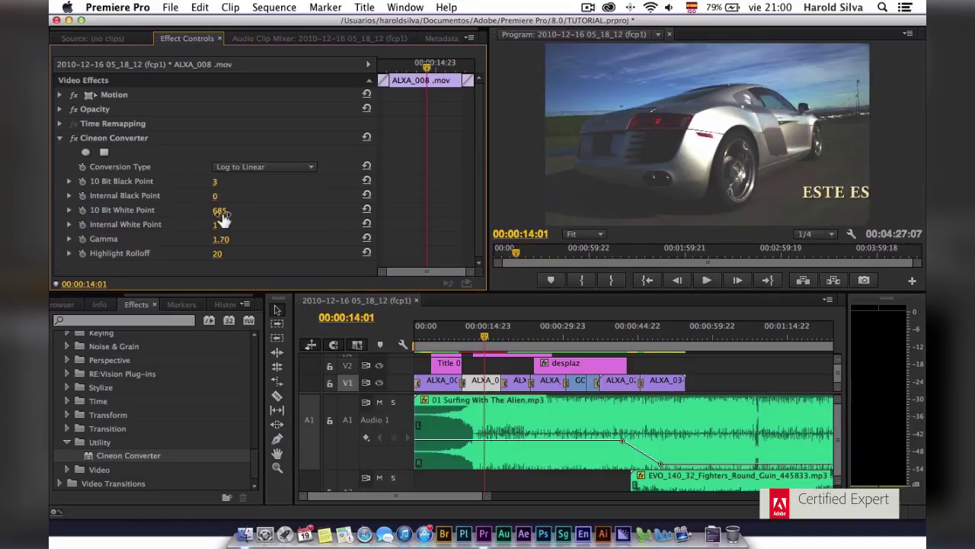
left_click_drag(219, 211, 202, 210)
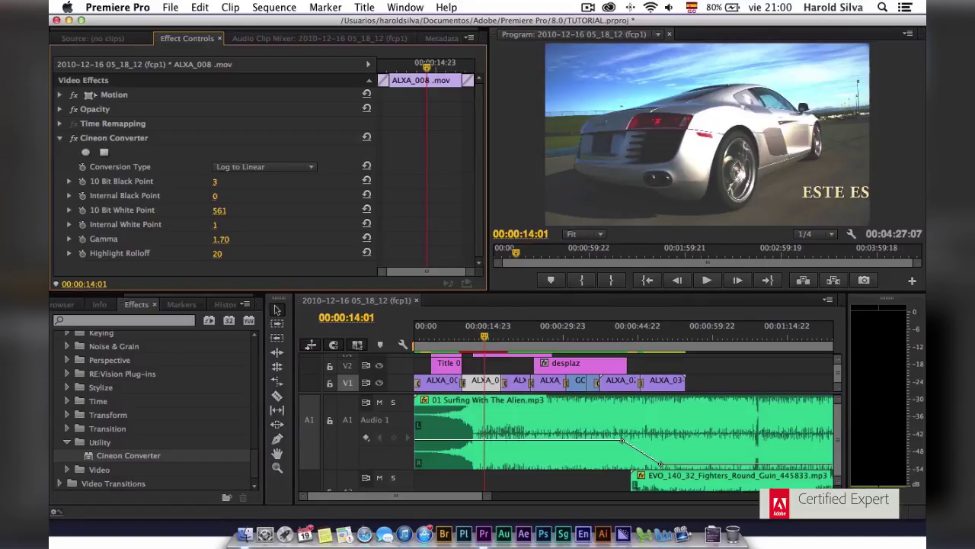
left_click_drag(221, 238, 336, 238)
left_click_drag(221, 238, 122, 238)
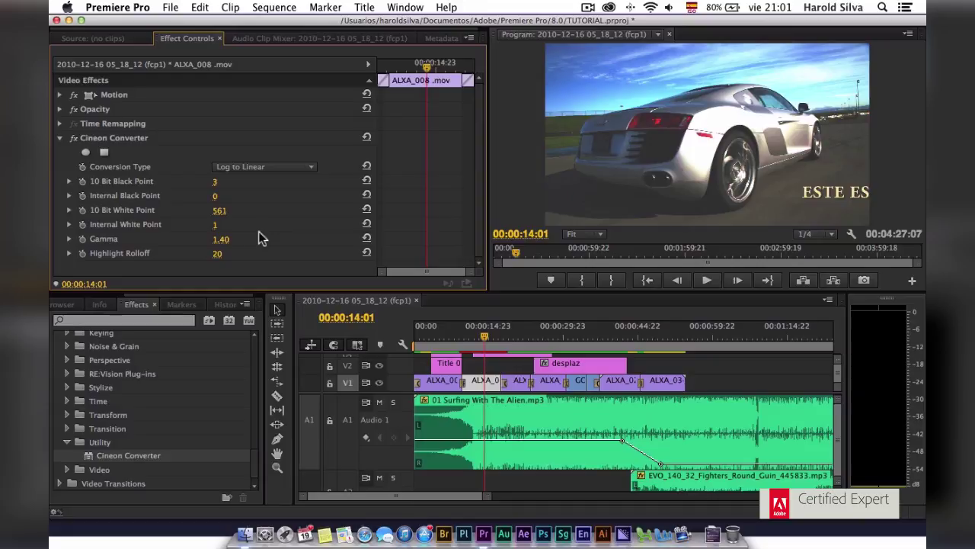
- Delete the Cineon Converter effect from ALXA_008.mov
left_click(120, 137)
key("Delete")
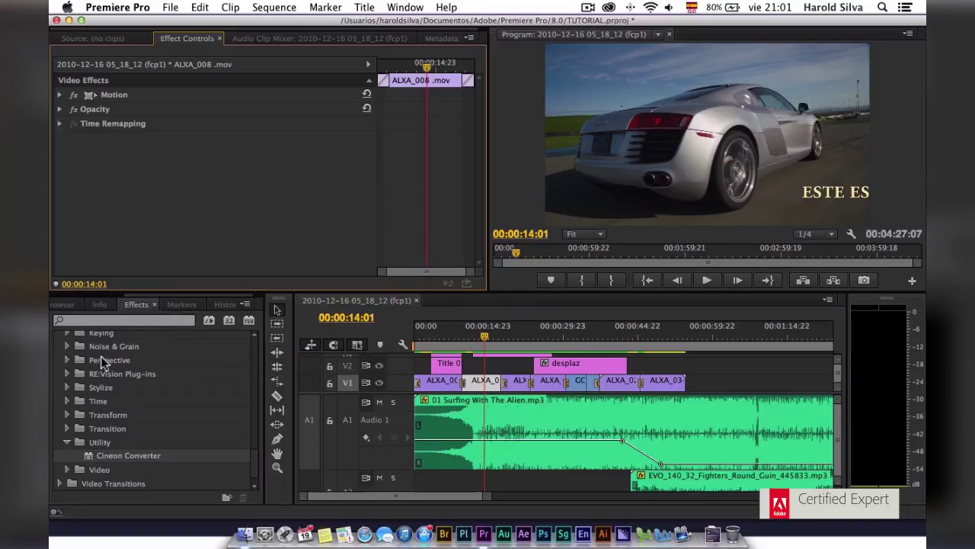
left_click(109, 321)
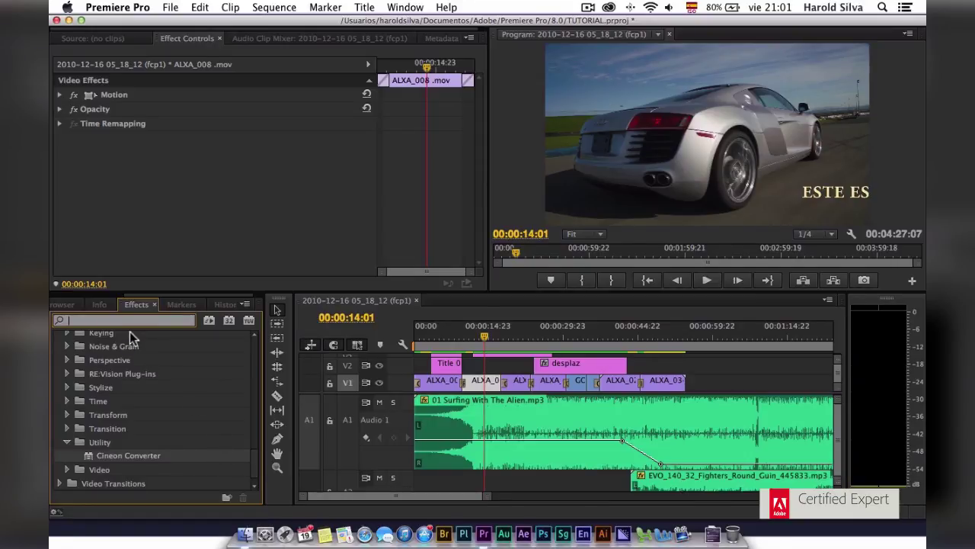
- Collapse Video Effects and create a new custom effects bin, Custom Bin 01
scroll(236, 459, "down", 1)
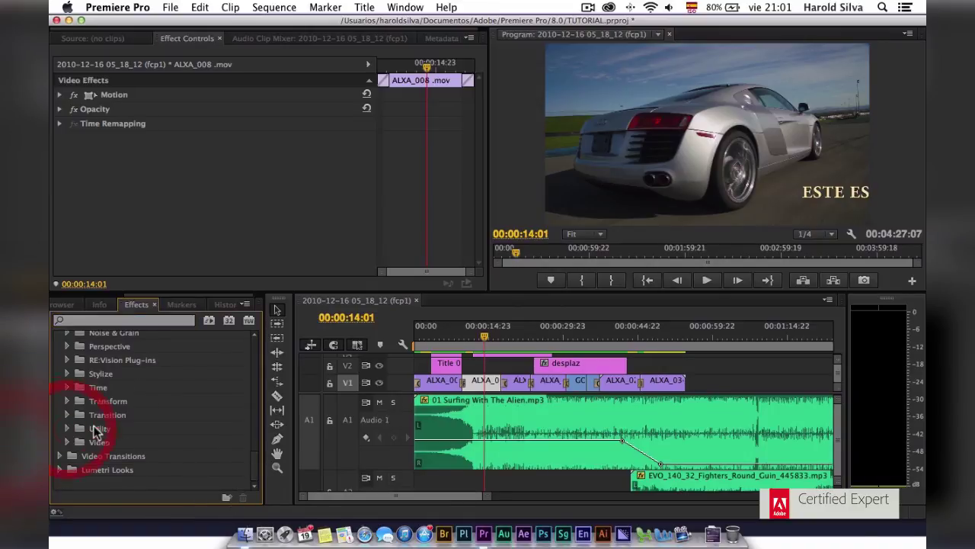
scroll(91, 435, "up", 10)
scroll(95, 430, "up", 5)
scroll(95, 430, "up", 5)
scroll(84, 412, "up", 8)
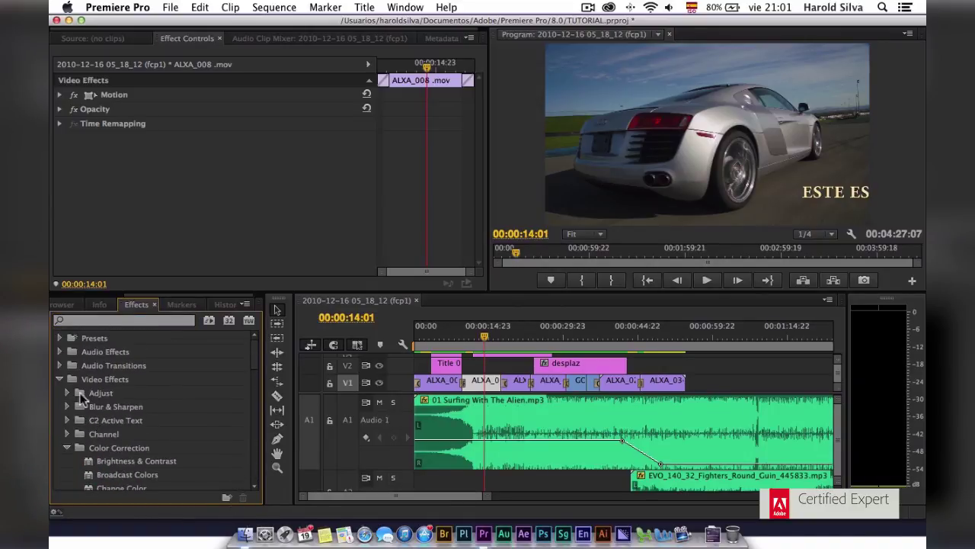
left_click(59, 379)
left_click(226, 496)
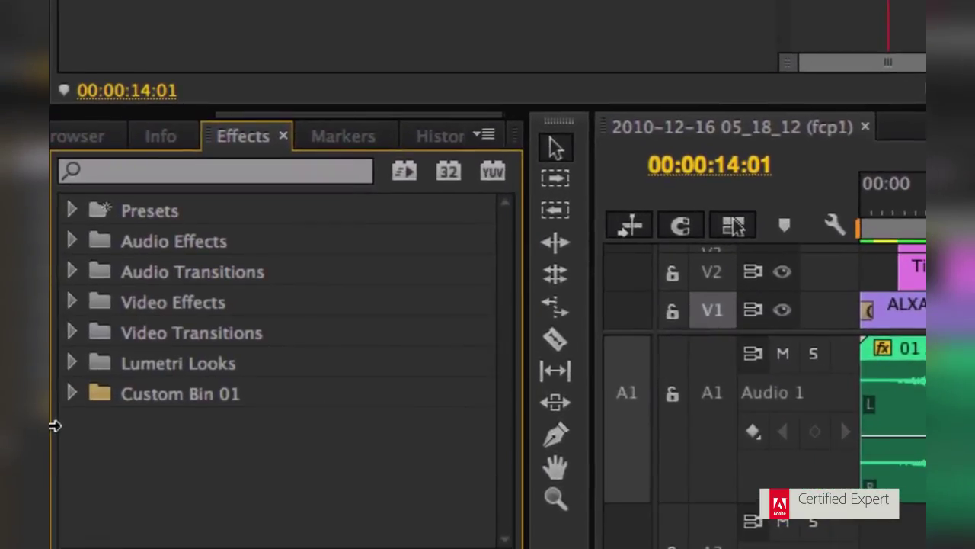
- Rename Custom Bin 01 to 'favoritos'
left_click(117, 422)
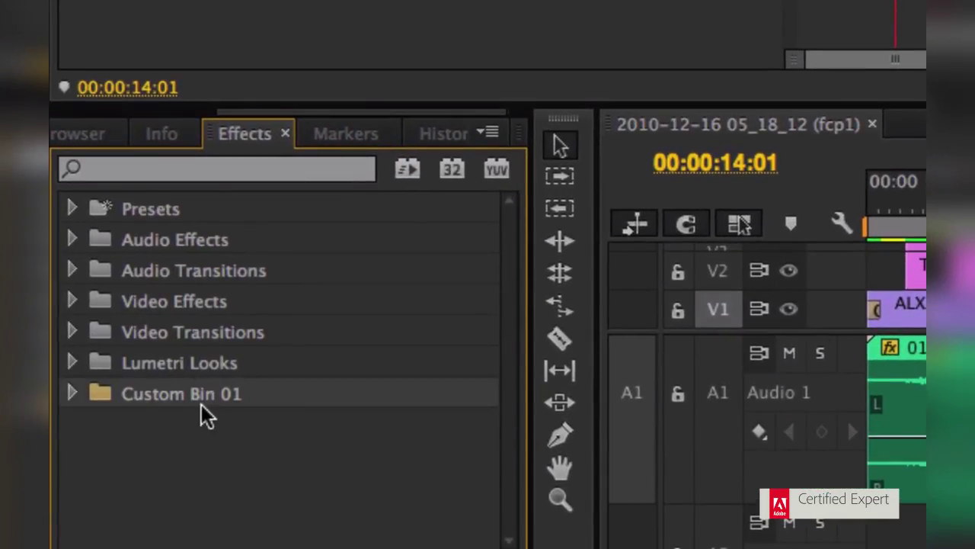
left_click(201, 404)
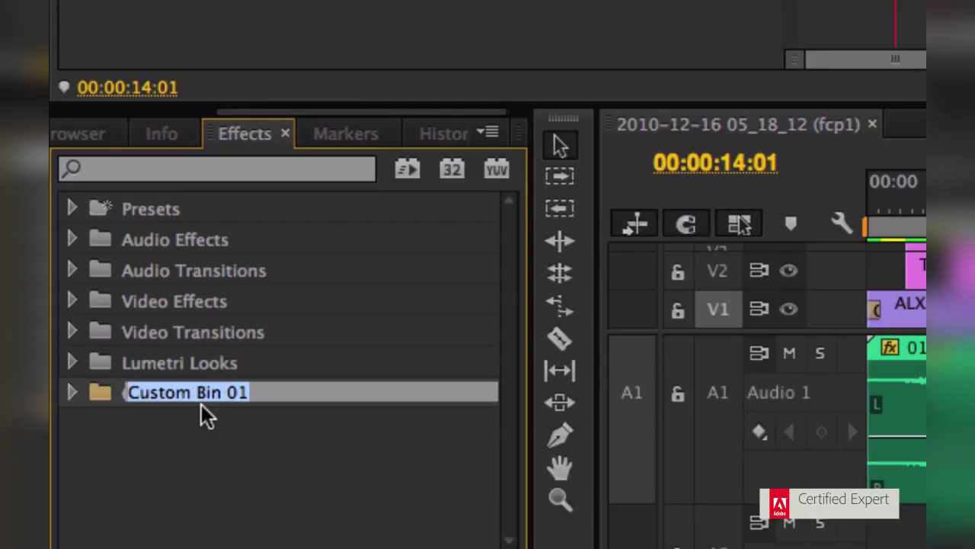
type("favoritos")
left_click(186, 434)
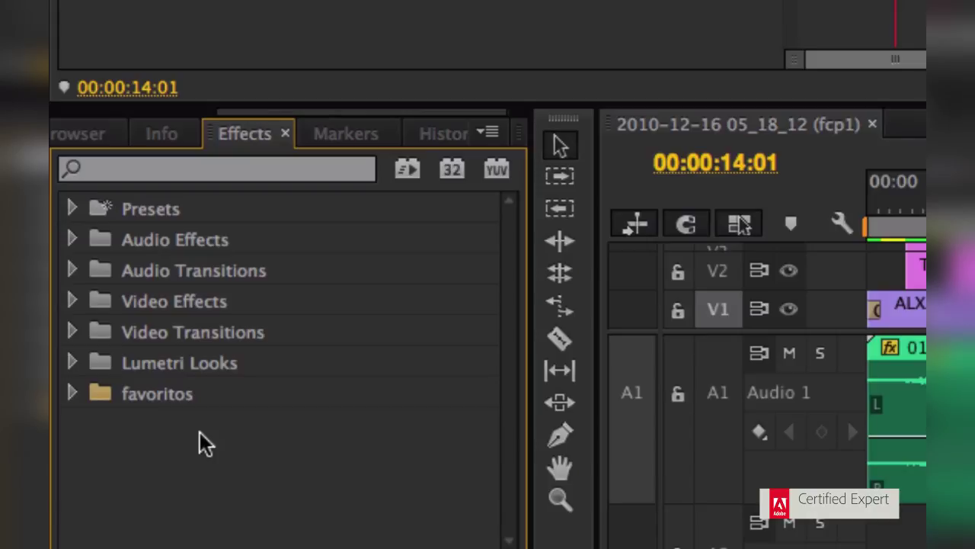
- Search the effects for 'crop' and add the Crop effect to the favoritos bin
left_click(72, 301)
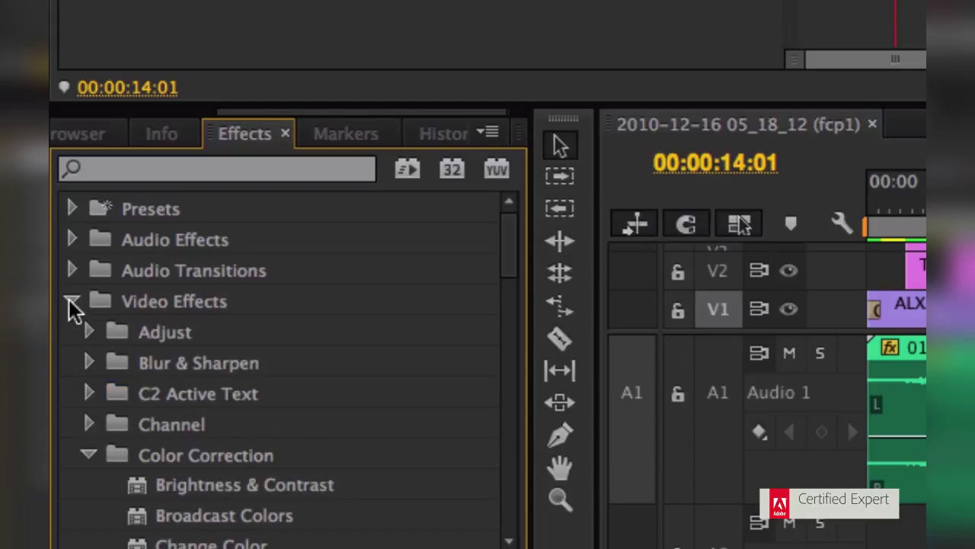
left_click(71, 301)
left_click(113, 165)
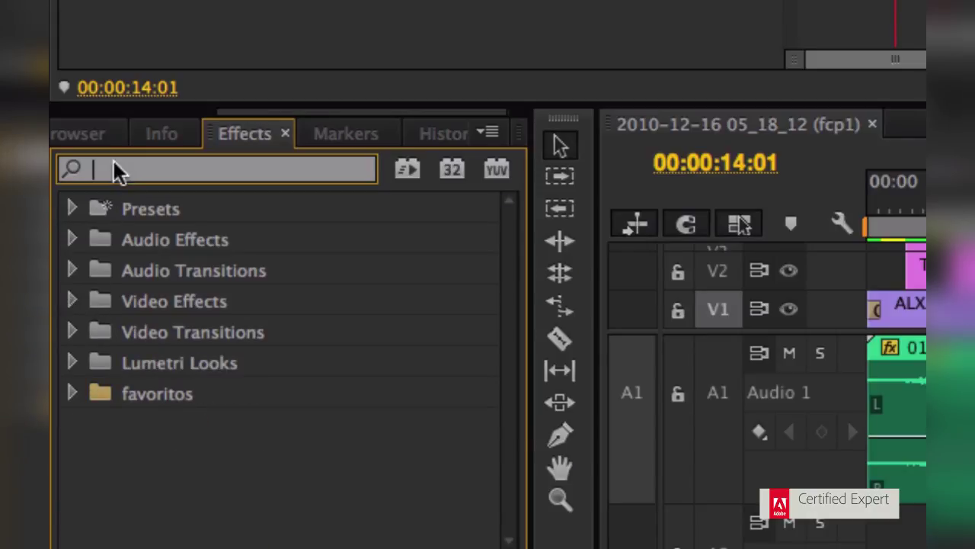
type("crop")
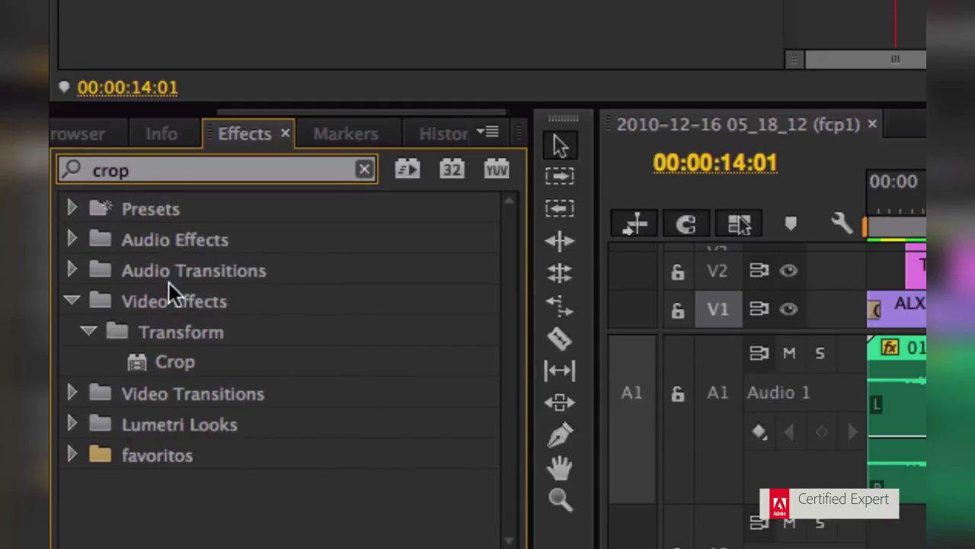
left_click_drag(127, 363, 135, 457)
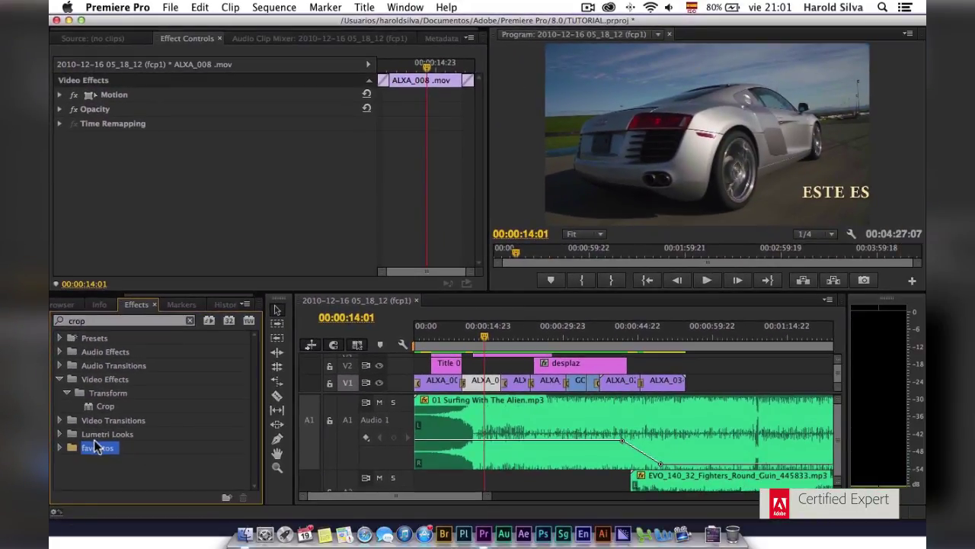
- Apply Crop to the ALXA_008 clip, trimming about 11.7% off the top and 11.3% off the bottom
left_click_drag(90, 408, 480, 387)
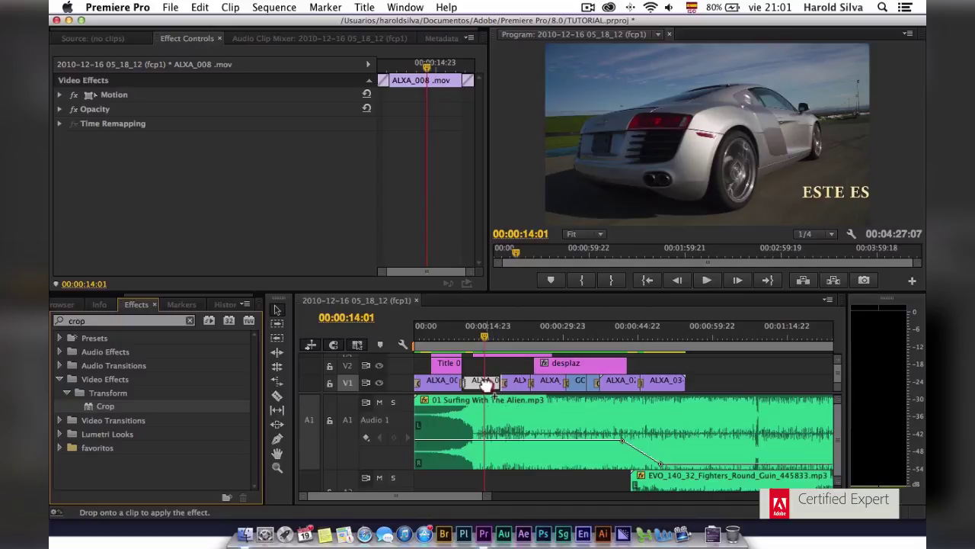
left_click(112, 139)
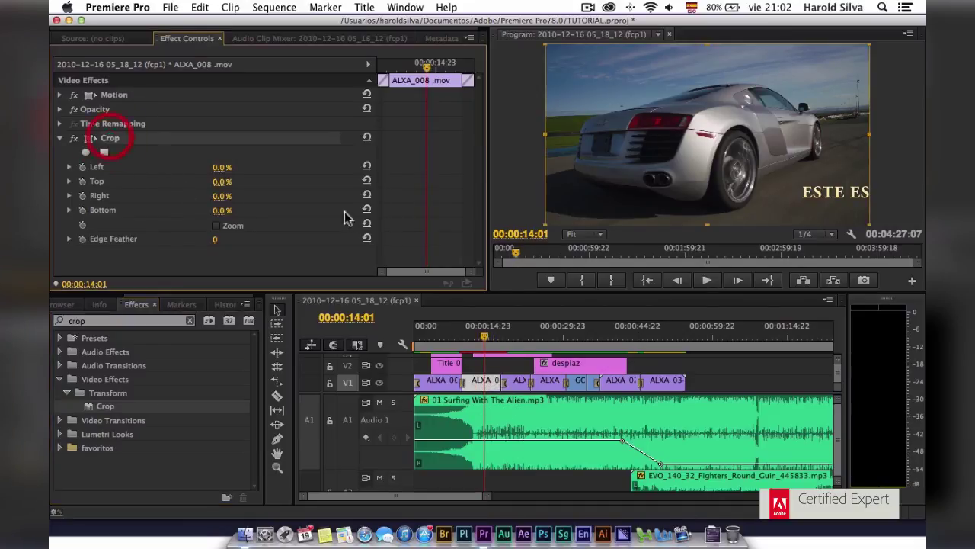
left_click_drag(707, 224, 707, 204)
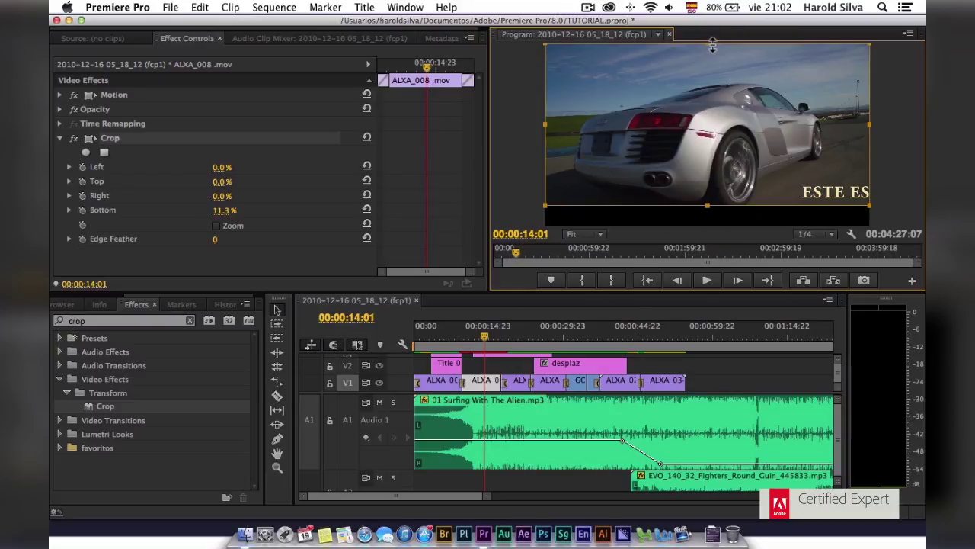
left_click_drag(711, 45, 711, 64)
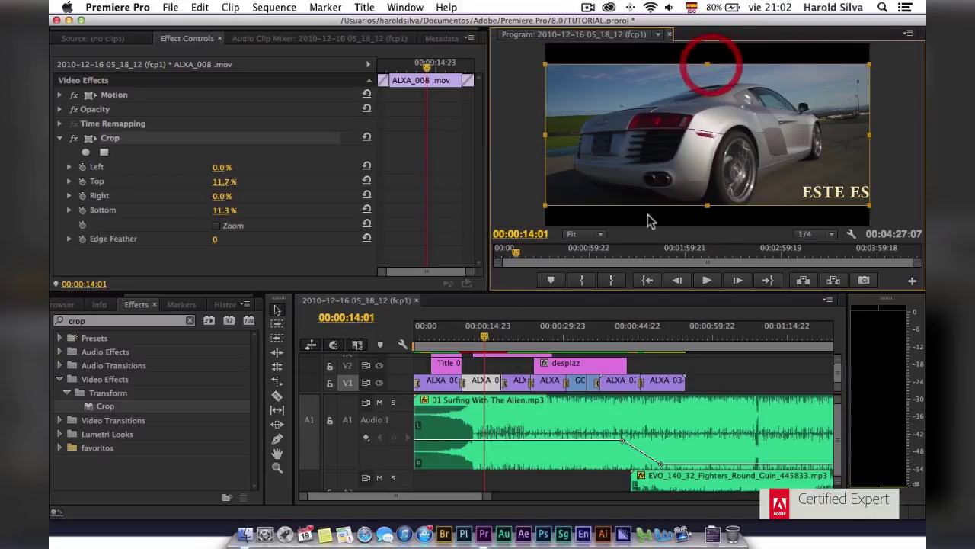
- Deselect the clip and play back the cropped section from a bit earlier
left_click(711, 375)
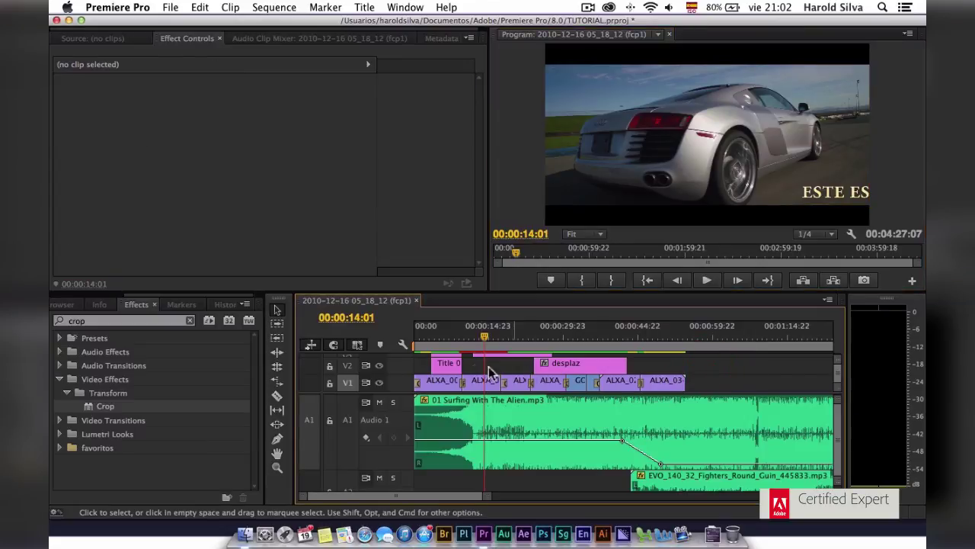
left_click(471, 338)
key("space")
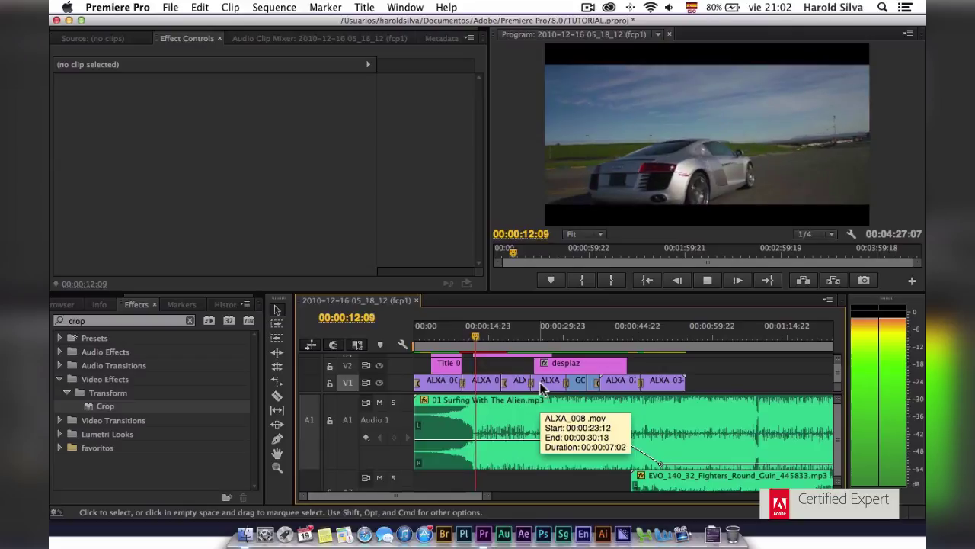
- Stop playback and confirm Crop sits inside the favoritos bin
key("space")
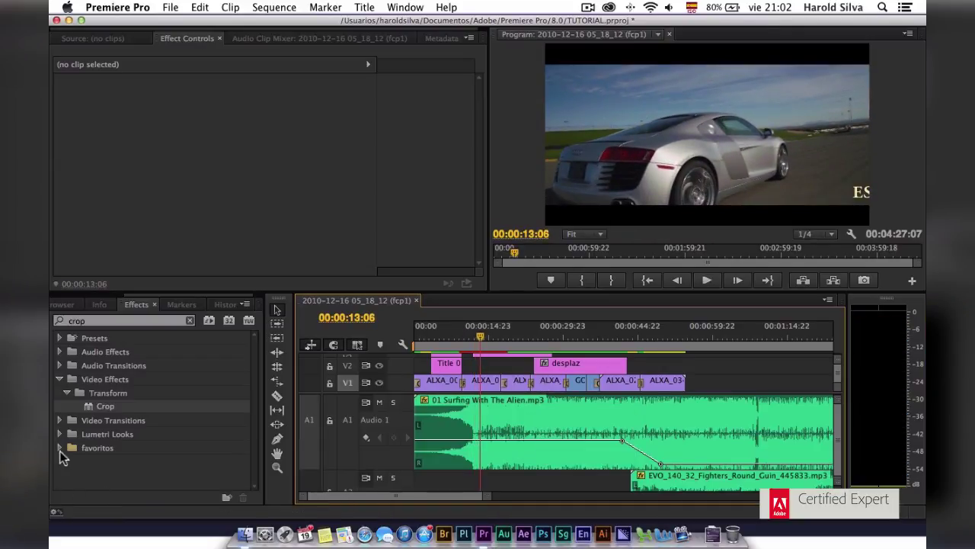
left_click(59, 448)
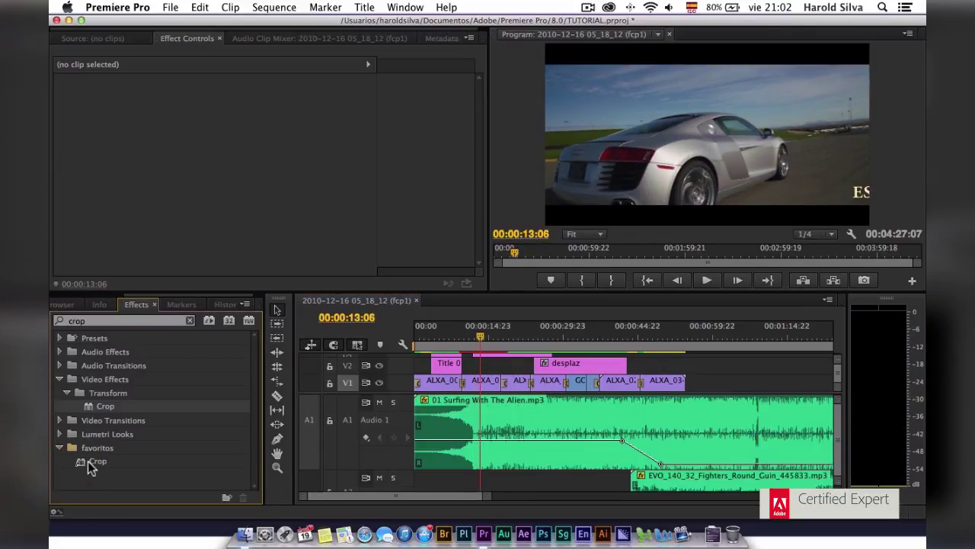
left_click(67, 392)
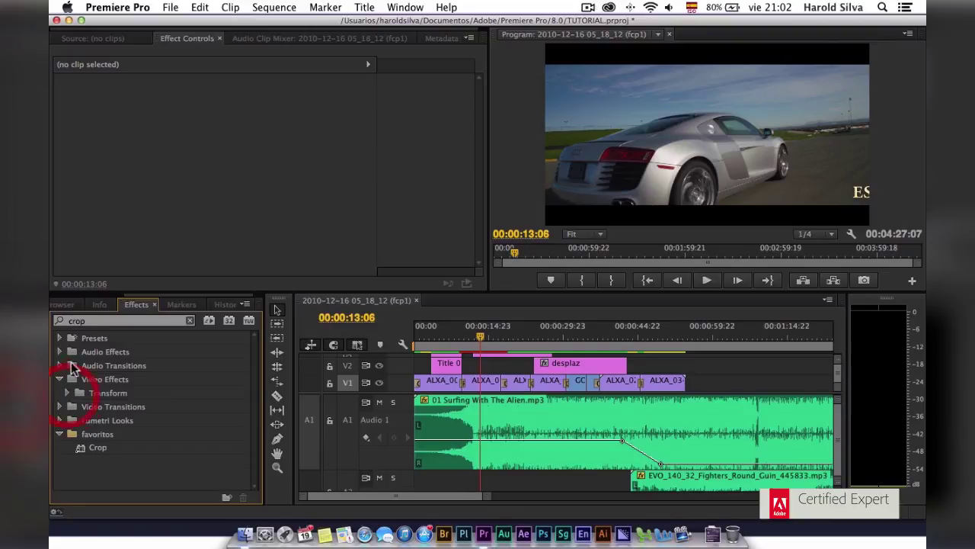
- Search the effects for 'rg' and add RGB Curves to the favoritos bin
left_click(91, 323)
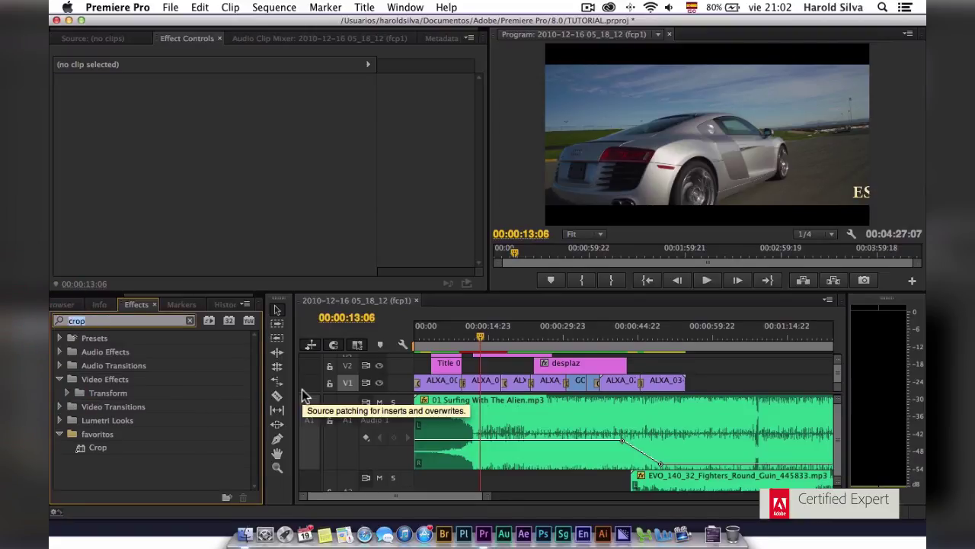
type("rg")
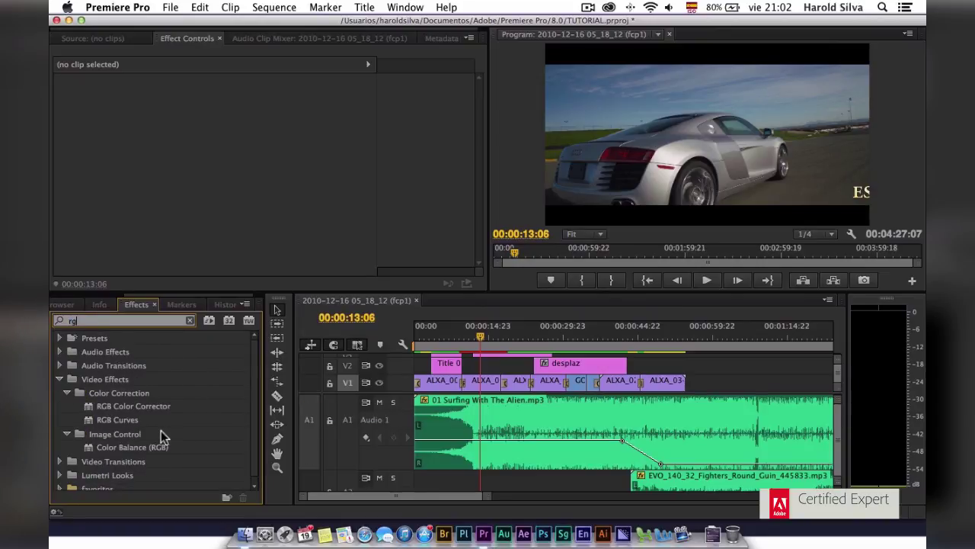
left_click(128, 421)
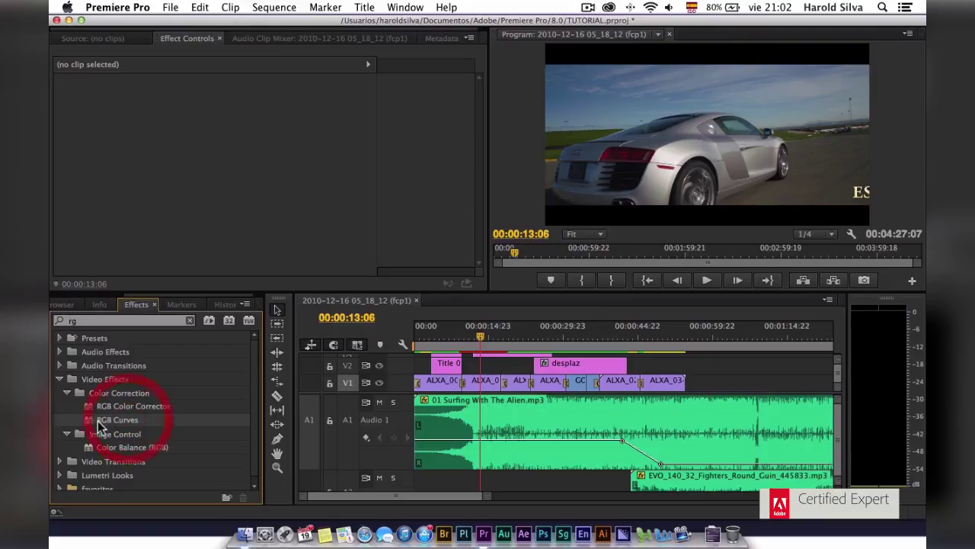
scroll(126, 424, "down", 1)
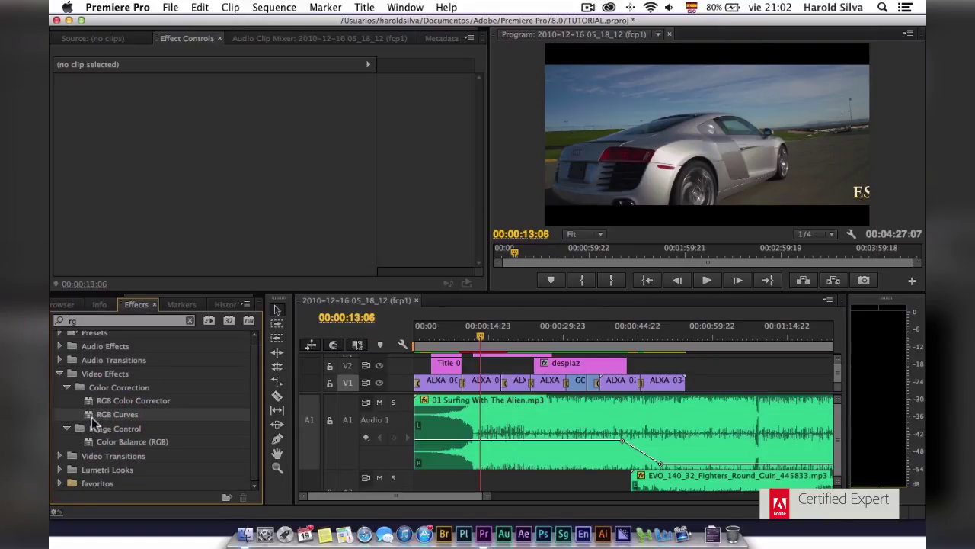
left_click(90, 483)
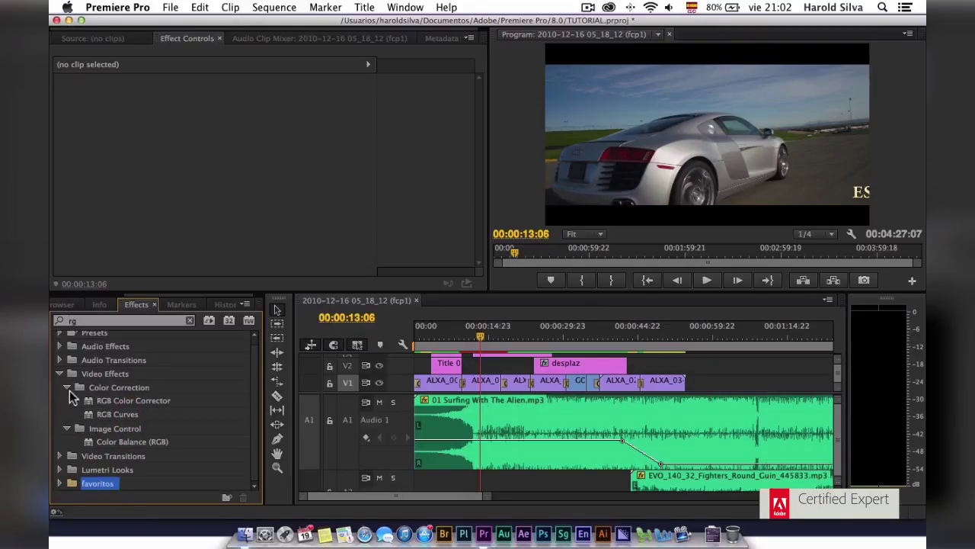
left_click(67, 387)
- Confirm RGB Curves is in favoritos, collapse the folders, and clear the effects search
left_click(61, 381)
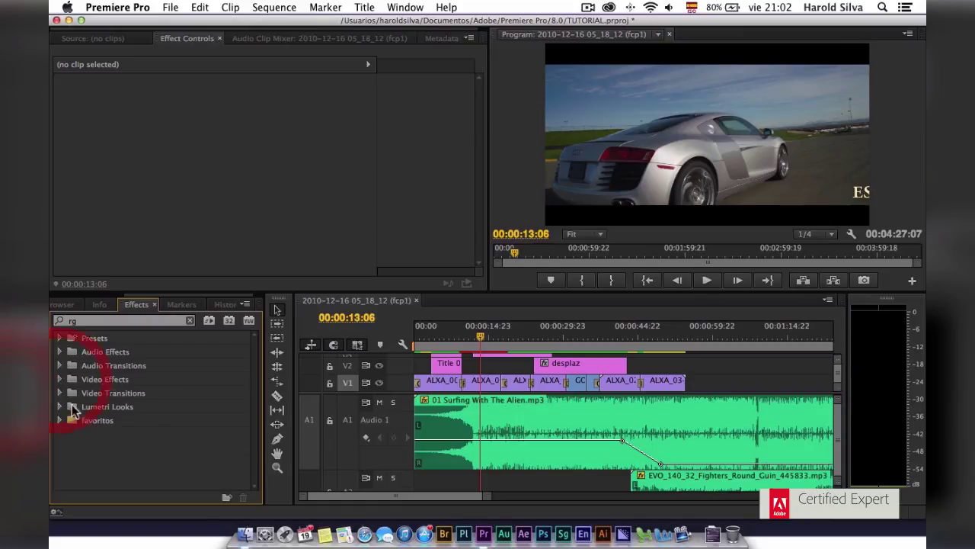
left_click(61, 420)
left_click(101, 433)
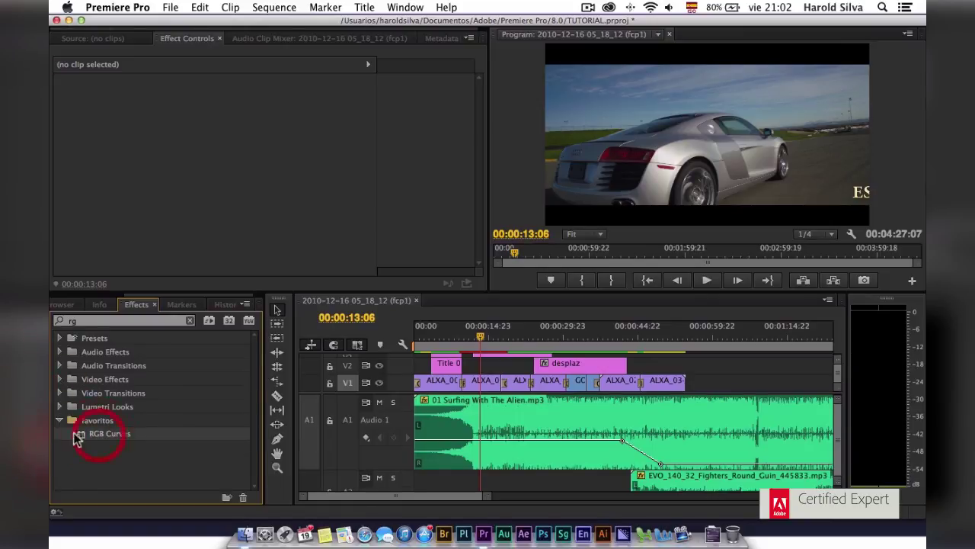
left_click(60, 419)
left_click(96, 421)
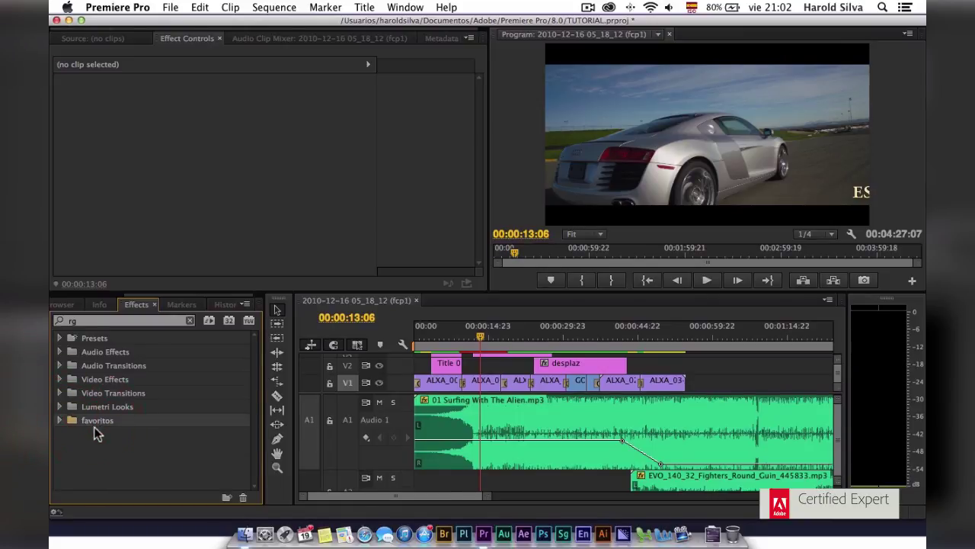
left_click(79, 321)
- Re-search 'rg' and open favoritos to show RGB Curves
key("BackSpace")
key("BackSpace")
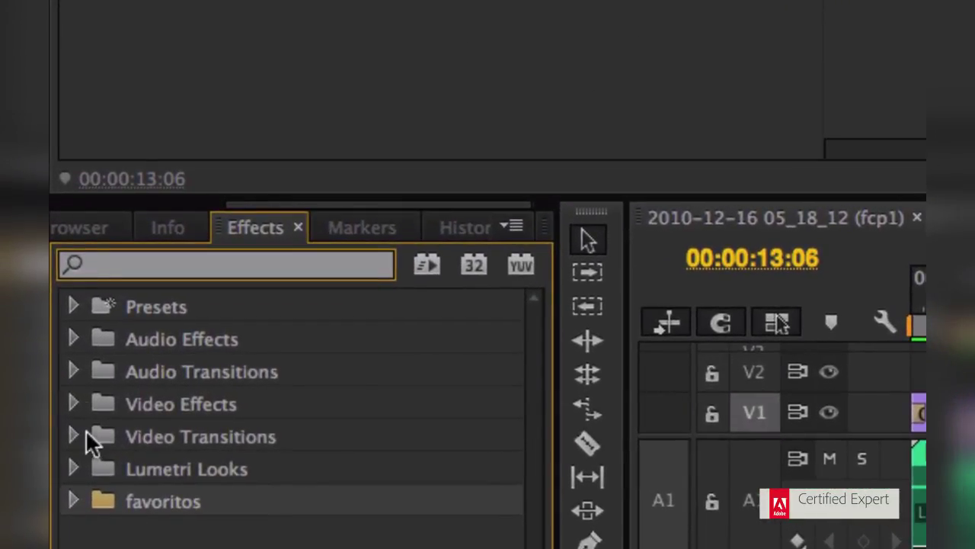
type("r")
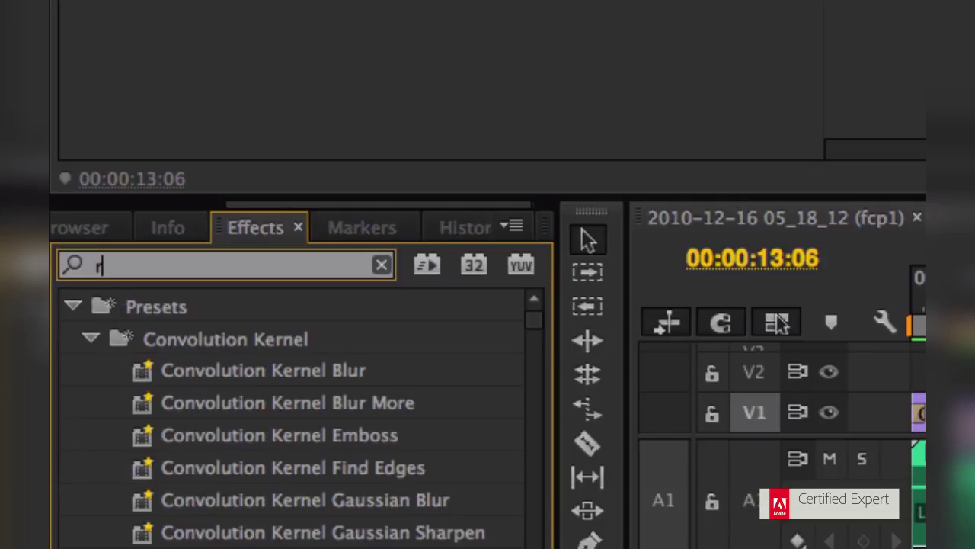
type("g")
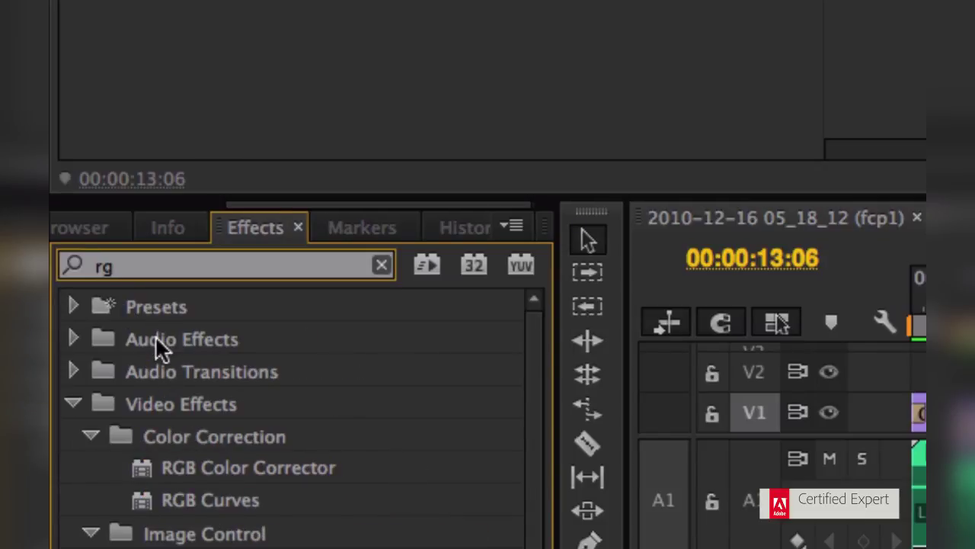
left_click_drag(128, 267, 54, 262)
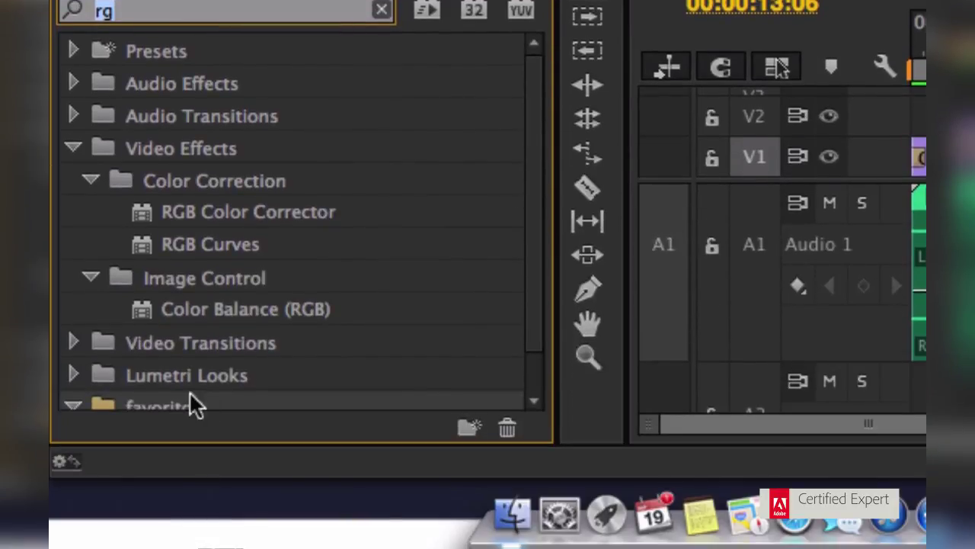
double_click(191, 403)
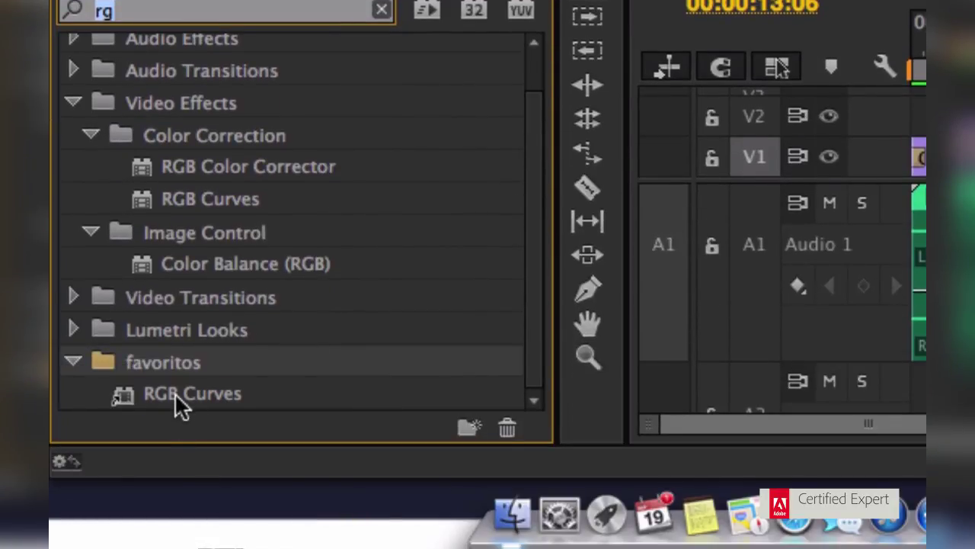
scroll(181, 404, "up", 2)
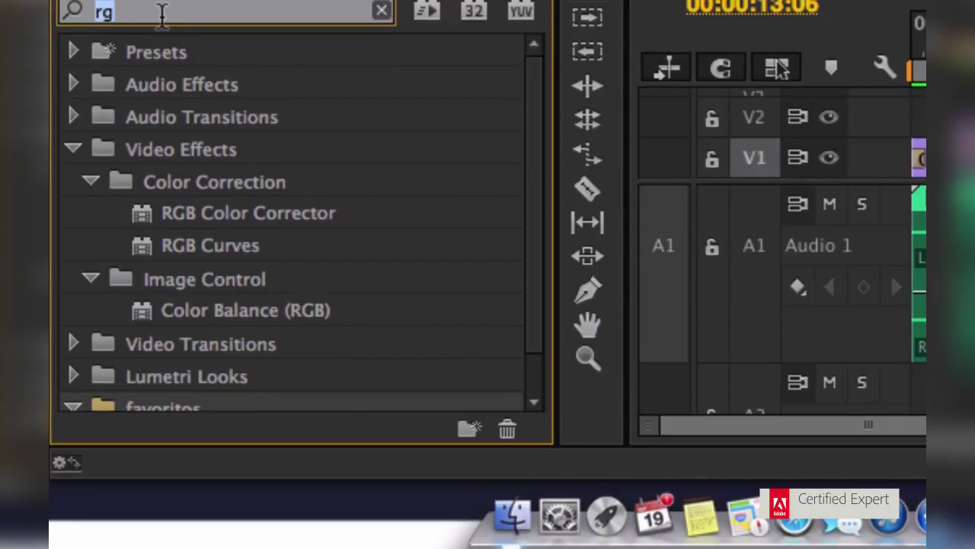
- Remove the search filter and expand favoritos to list Crop and RGB Curves
key("BackSpace")
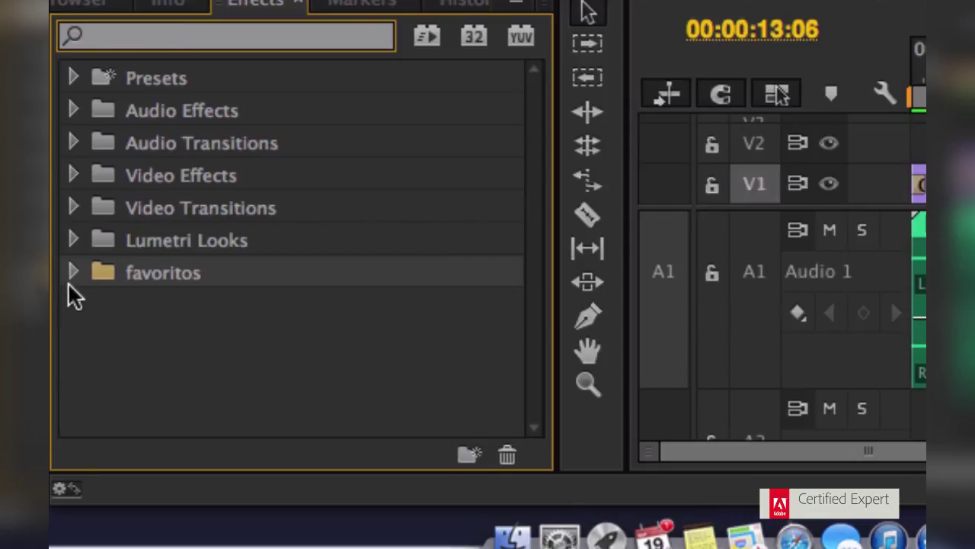
left_click(73, 272)
left_click(73, 272)
left_click(73, 207)
left_click(73, 207)
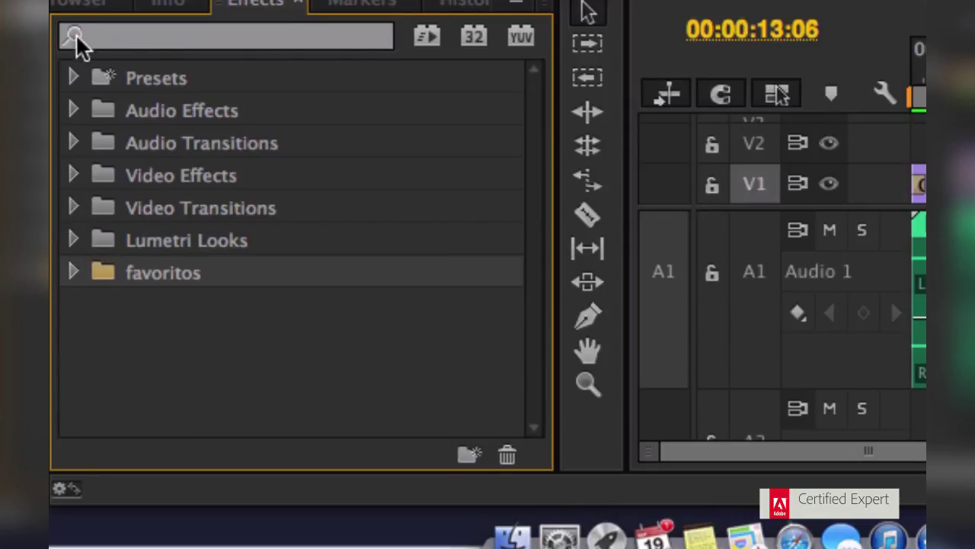
left_click(73, 272)
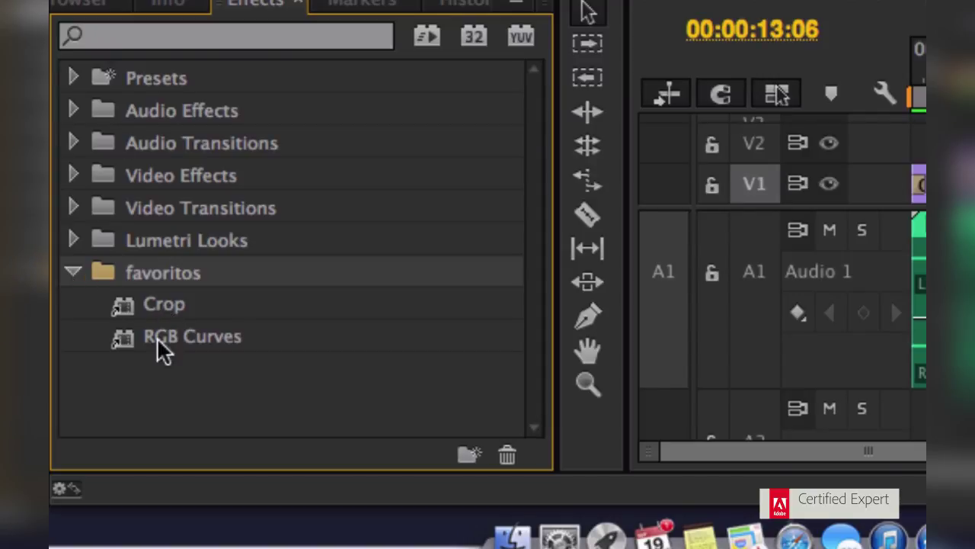